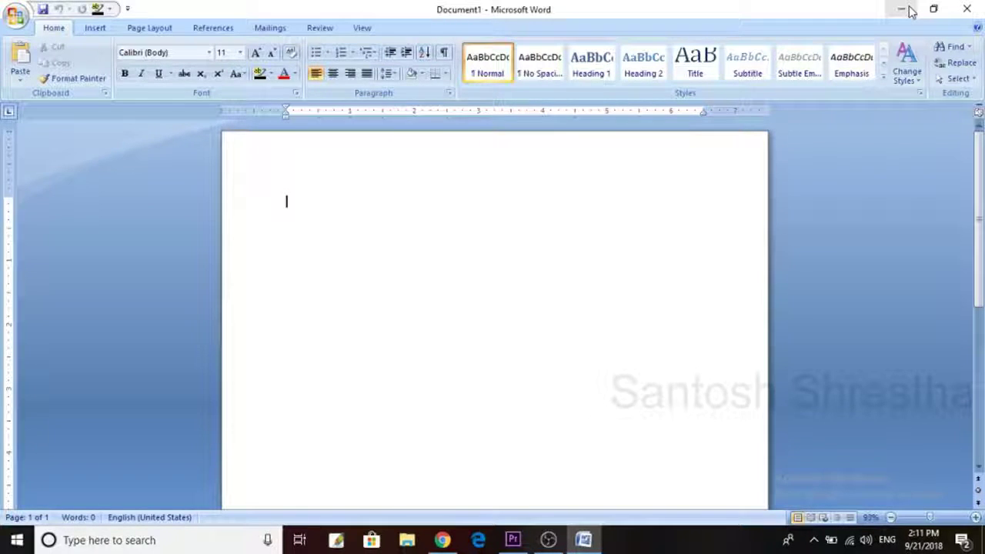
# Step: Type 'Typing' and enlarge it to 80 pt, then select everything and delete it
pyautogui.write('ty')
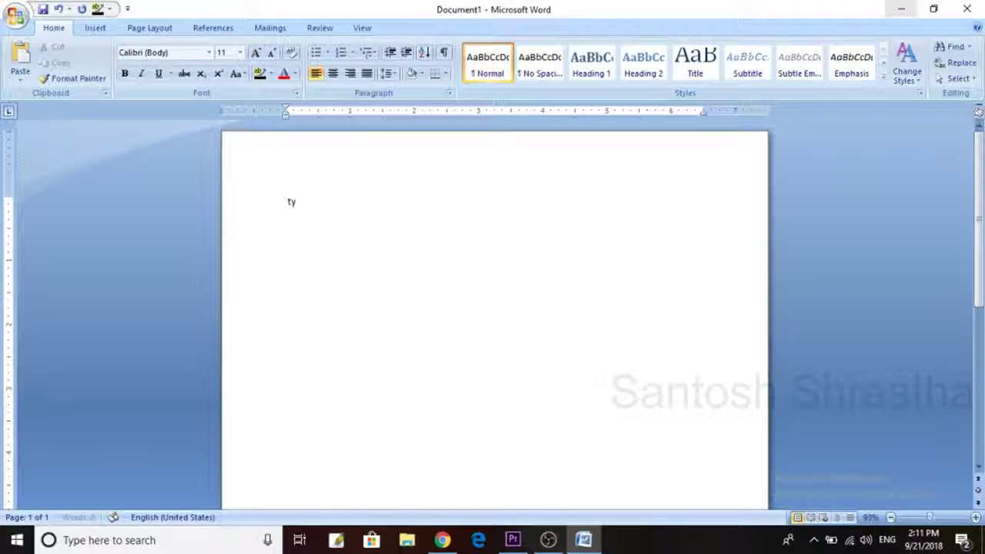
pyautogui.write('ping')
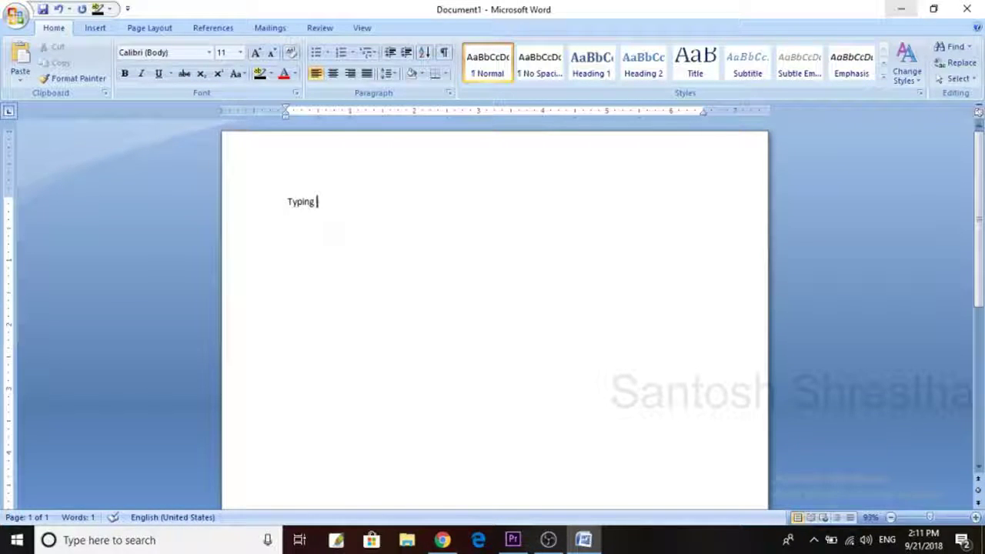
pyautogui.hotkey('ctrl', 'a')
pyautogui.hotkey('ctrl', 'shift', '>')
pyautogui.hotkey('ctrl', 'shift', '>')
pyautogui.hotkey('ctrl', 'shift', '>')
pyautogui.hotkey('ctrl', 'shift', '>')
pyautogui.hotkey('ctrl', 'shift', '>')
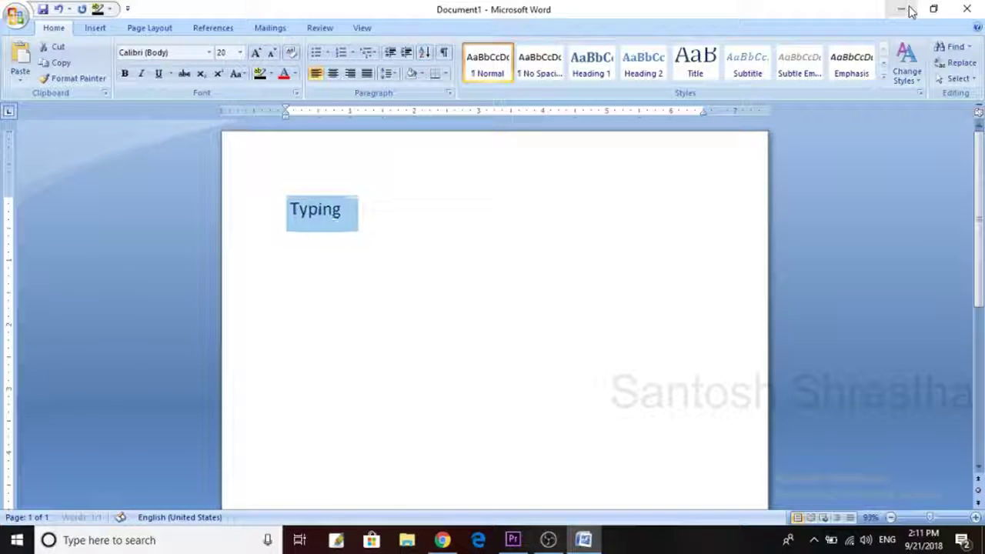
pyautogui.hotkey('ctrl', 'shift', '>')
pyautogui.hotkey('ctrl', 'shift', '>')
pyautogui.hotkey('ctrl', 'shift', '>')
pyautogui.hotkey('ctrl', 'shift', '>')
pyautogui.hotkey('ctrl', 'shift', '>')
pyautogui.hotkey('ctrl', 'shift', '>')
pyautogui.hotkey('ctrl', 'shift', '>')
pyautogui.hotkey('ctrl', 'shift', '>')
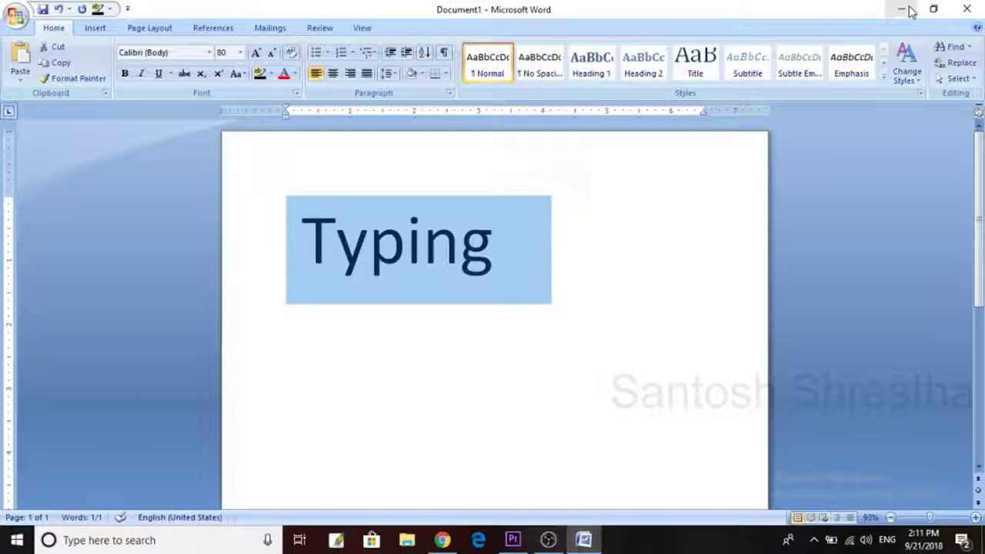
pyautogui.press('Right')
pyautogui.press('Return')
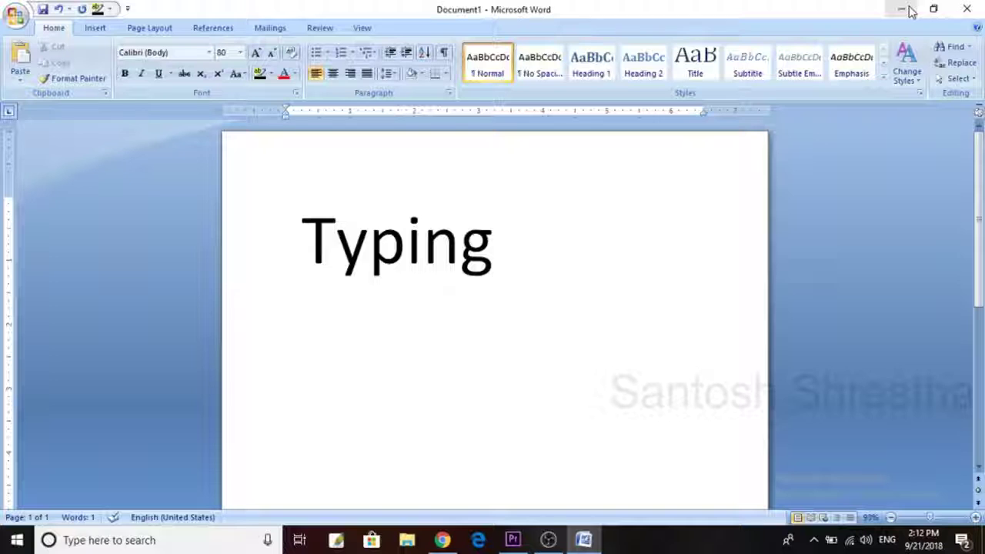
pyautogui.hotkey('ctrl', 'a')
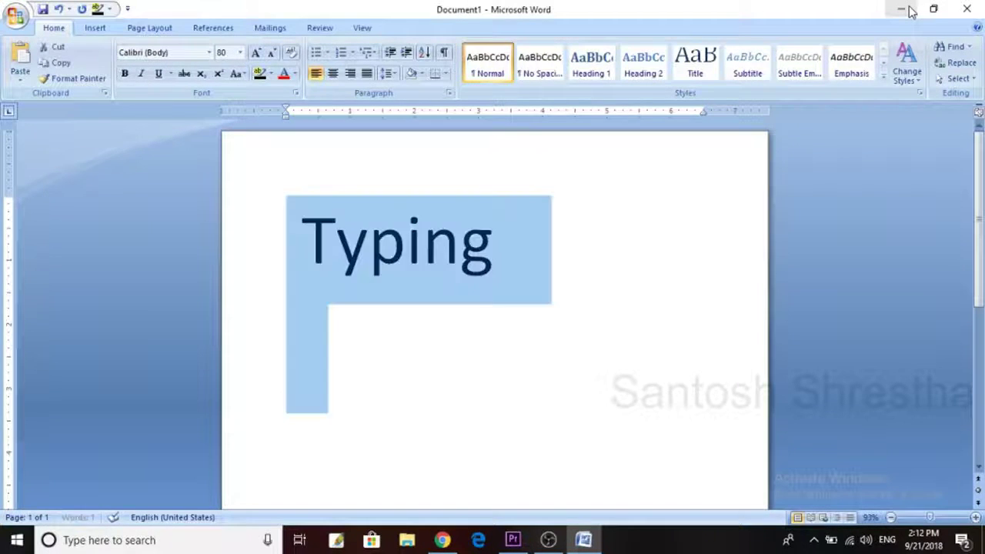
pyautogui.press('Delete')
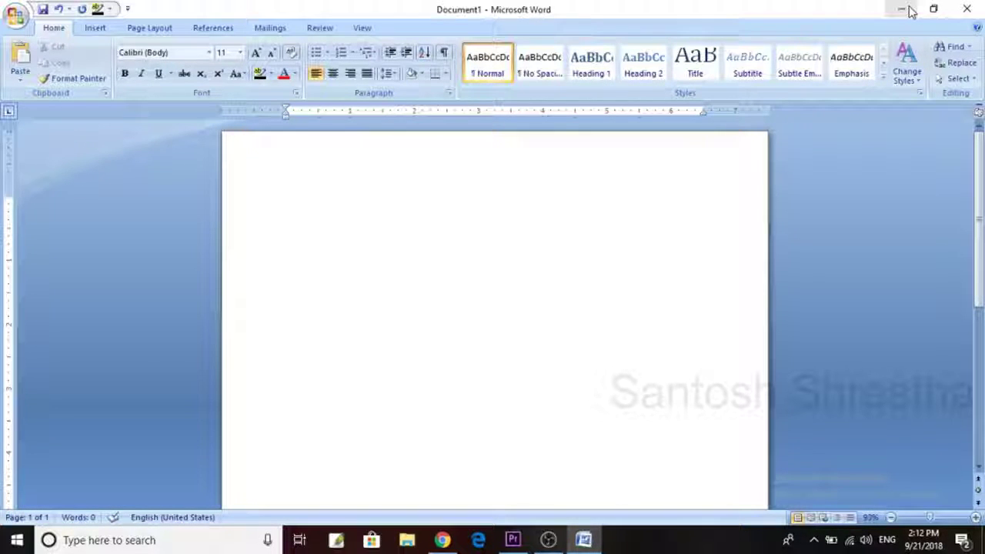
# Step: Write 'Windows +R = Run' at 20 pt as the first line, correcting the mistyped word after the equals sign
pyautogui.write('win')
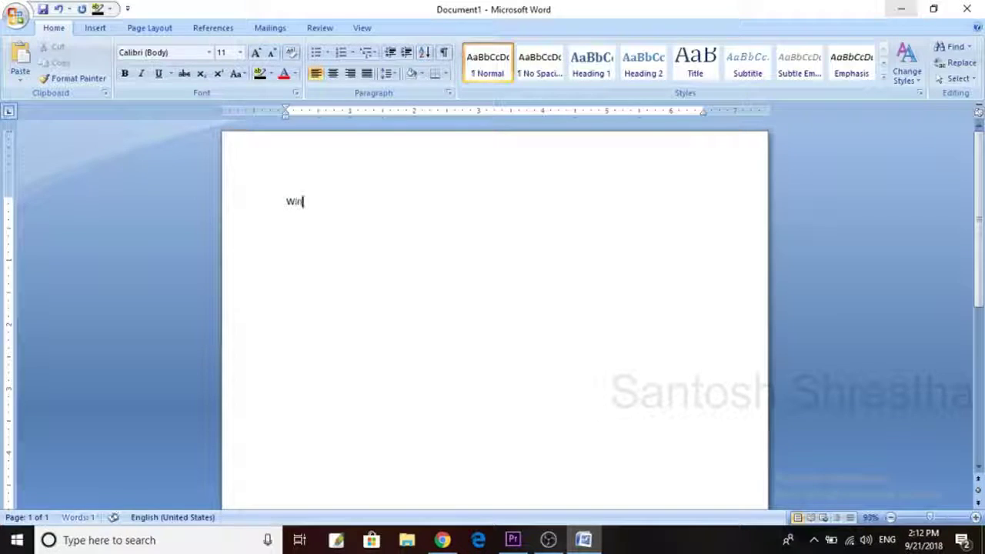
pyautogui.write('dow')
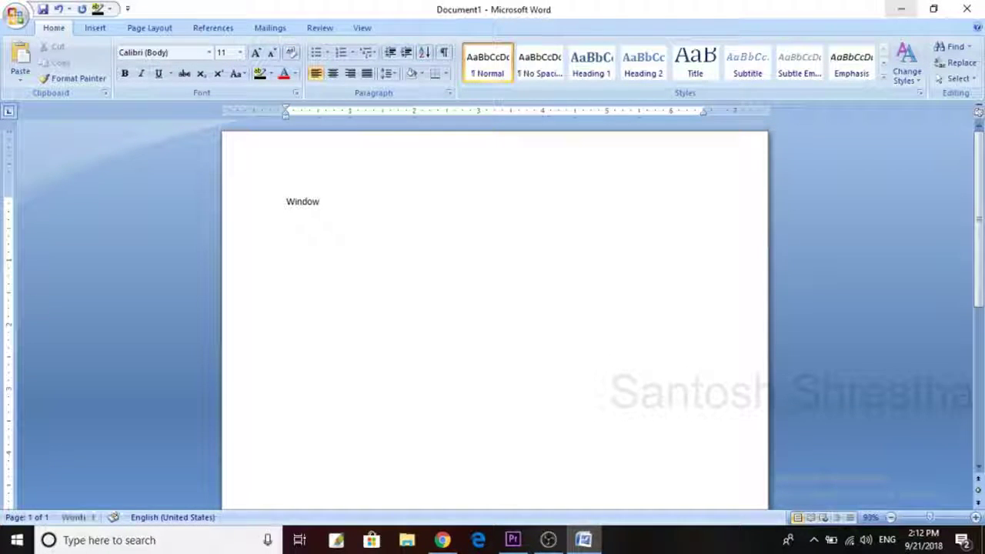
pyautogui.write('s +')
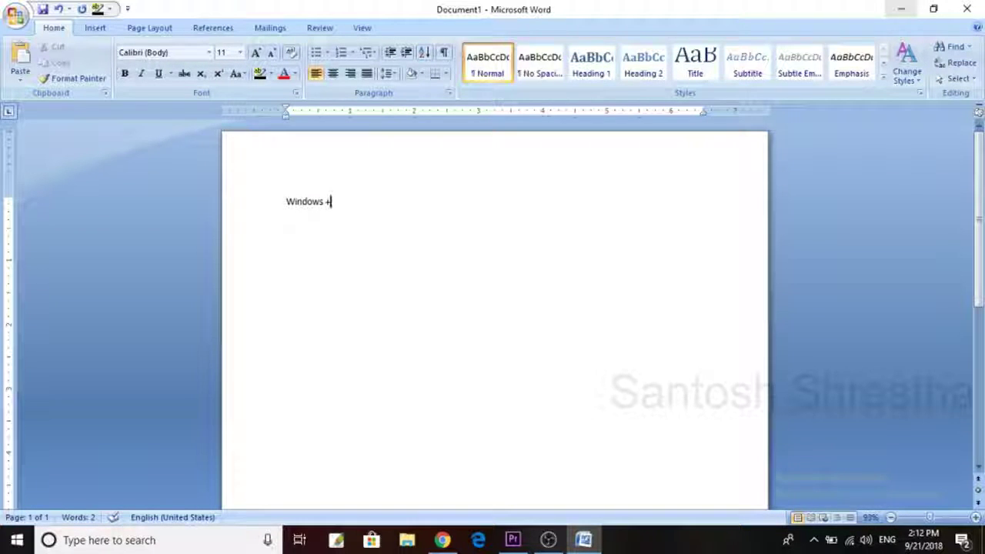
pyautogui.write('R')
pyautogui.hotkey('ctrl', 'a')
pyautogui.hotkey('ctrl', 'shift', '.')
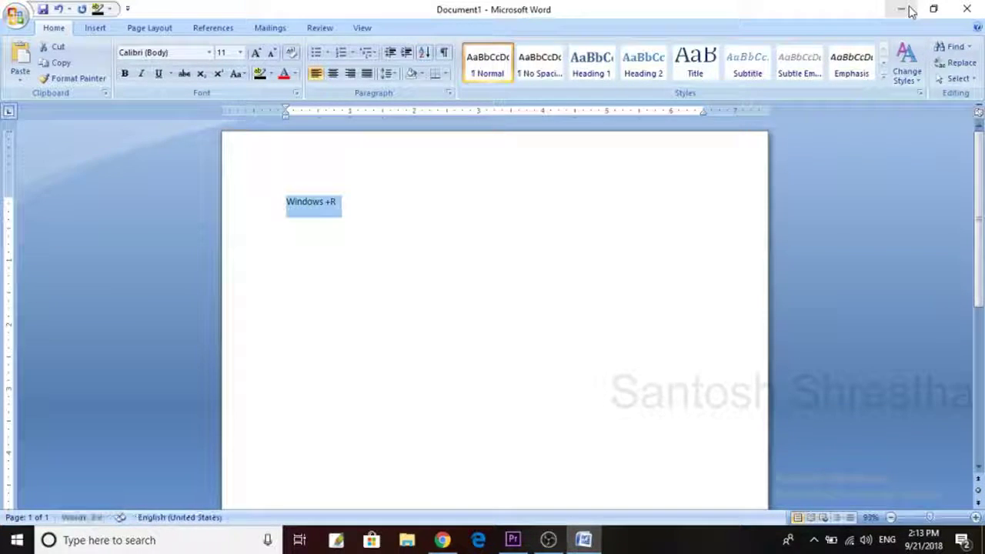
pyautogui.hotkey('ctrl', 'shift', '.')
pyautogui.hotkey('ctrl', 'shift', '.')
pyautogui.hotkey('ctrl', 'shift', '.')
pyautogui.hotkey('ctrl', 'shift', '.')
pyautogui.press('Right')
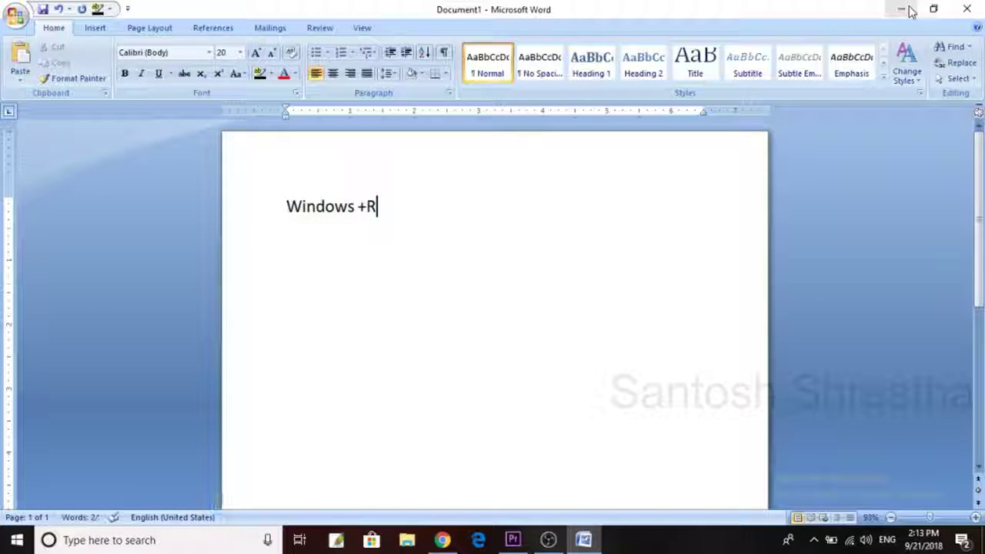
pyautogui.write(' =r')
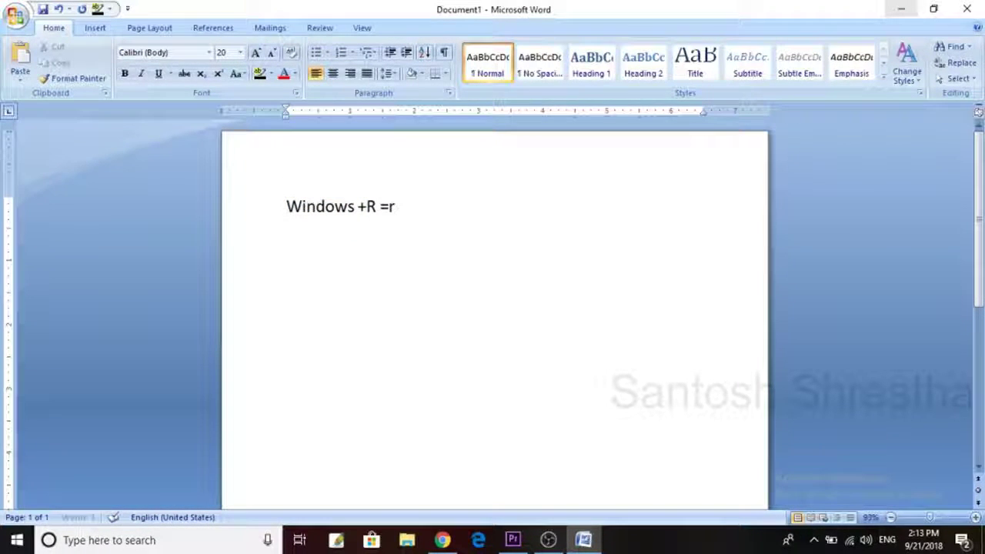
pyautogui.write('un')
pyautogui.press('BackSpace')
pyautogui.press('BackSpace')
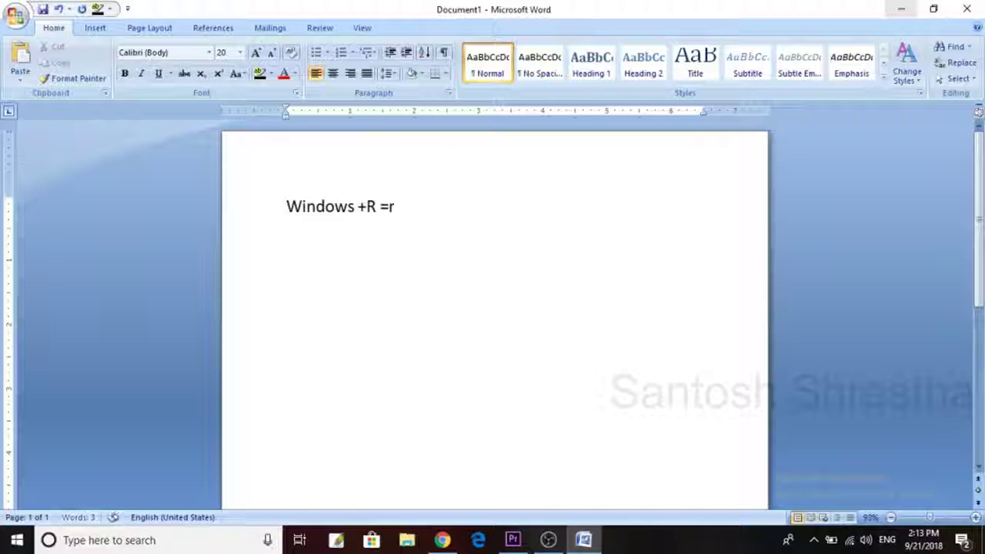
pyautogui.press('BackSpace')
pyautogui.write('R')
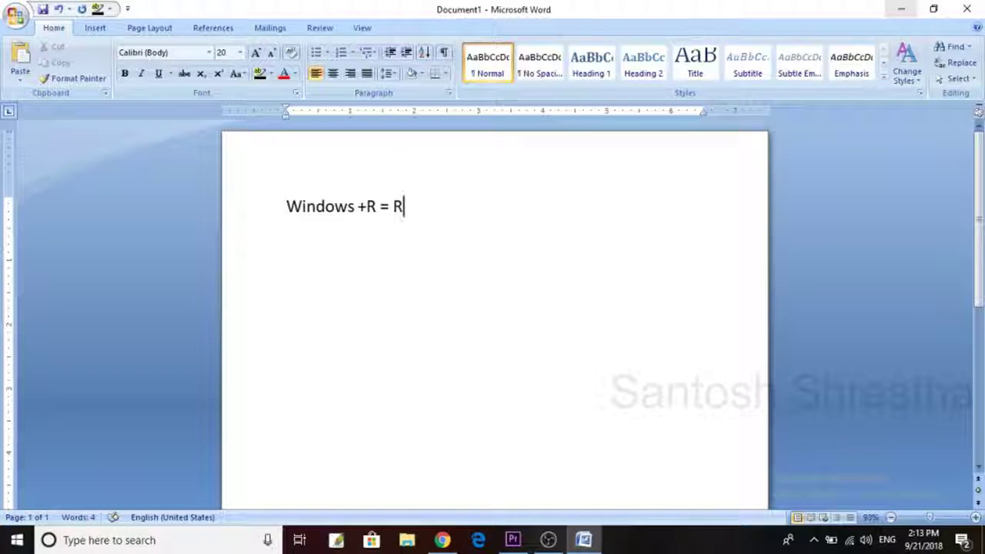
pyautogui.write('un')
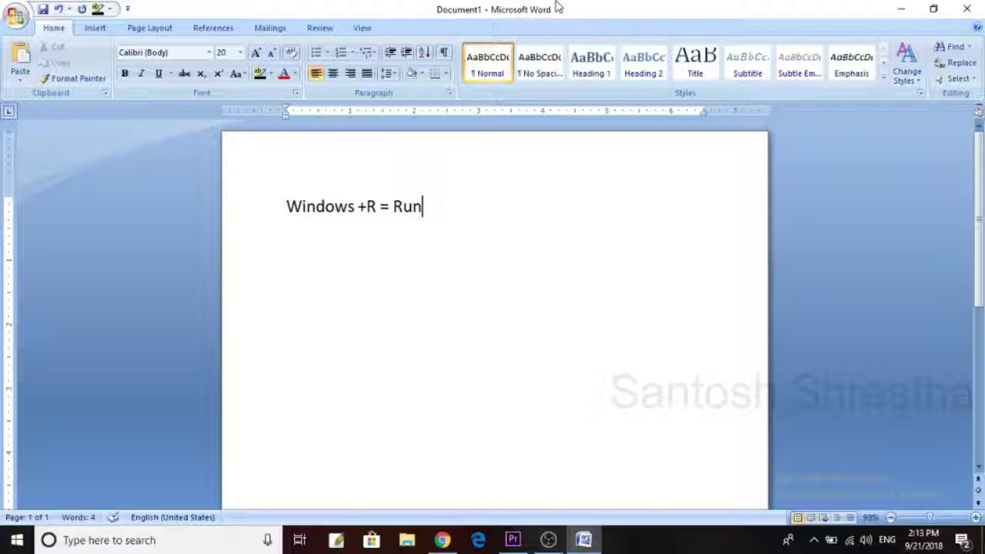
# Step: Minimise Word, browse the Start menu app list, then bring up the Run dialog with Win+R
pyautogui.click(902, 9)
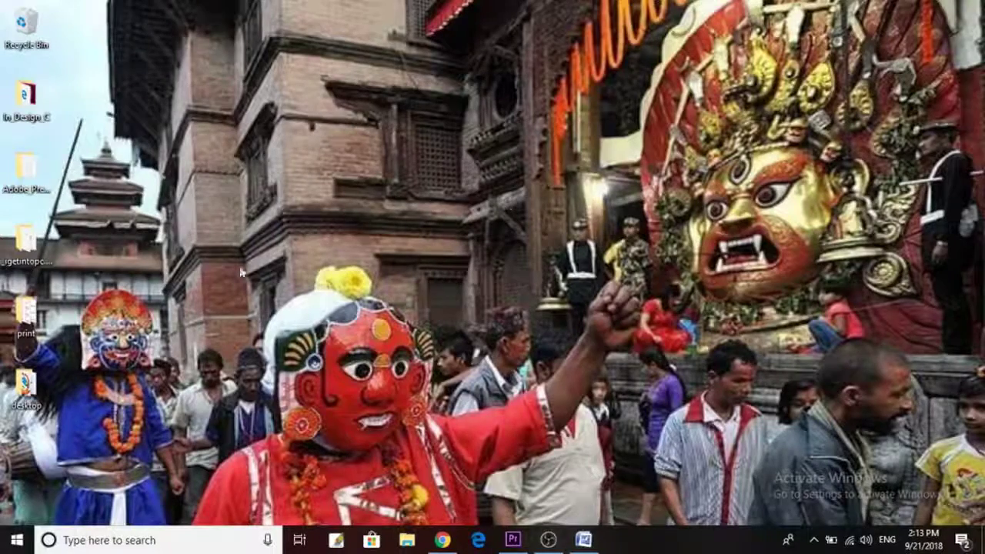
pyautogui.click(14, 542)
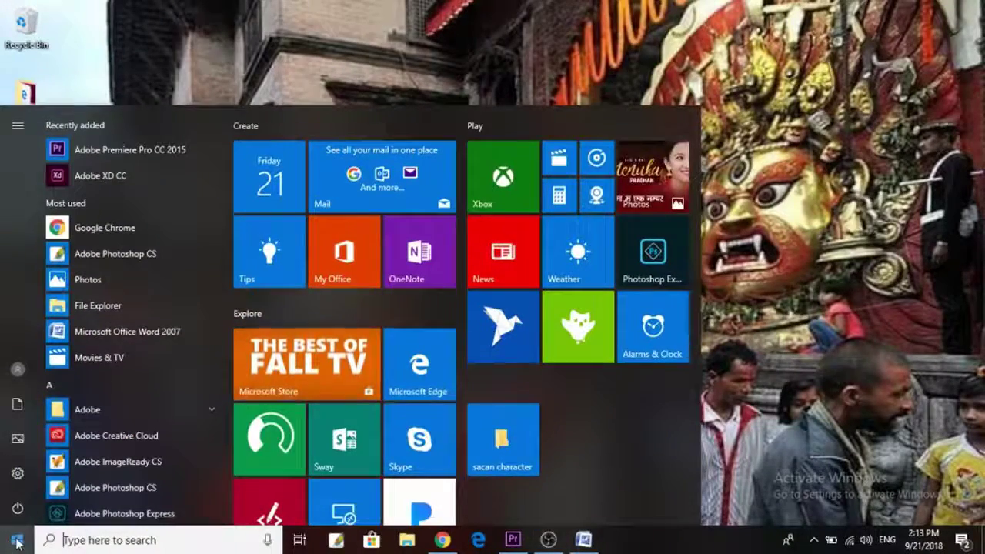
pyautogui.scroll(-5, 128, 385)
pyautogui.scroll(-2, 129, 385)
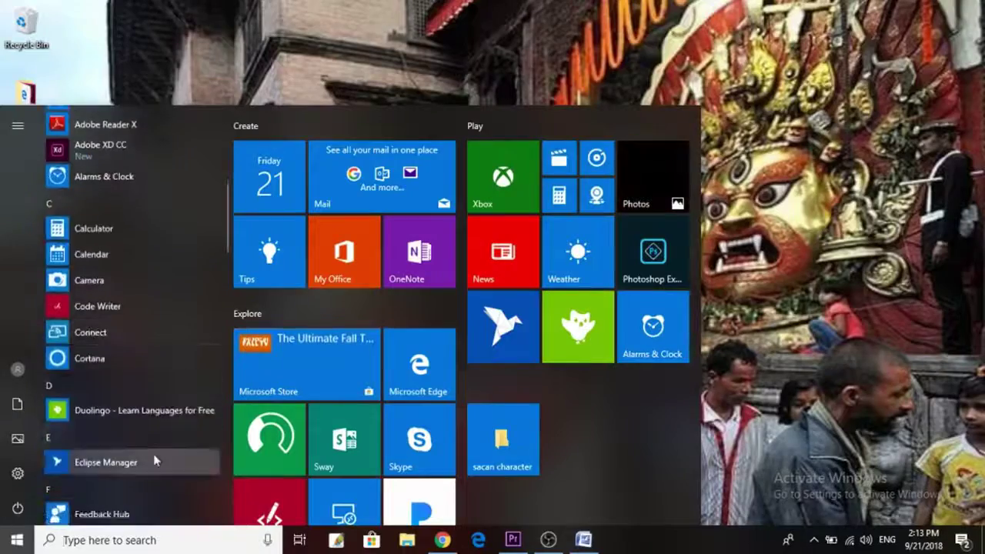
pyautogui.scroll(-5, 153, 454)
pyautogui.scroll(-5, 138, 444)
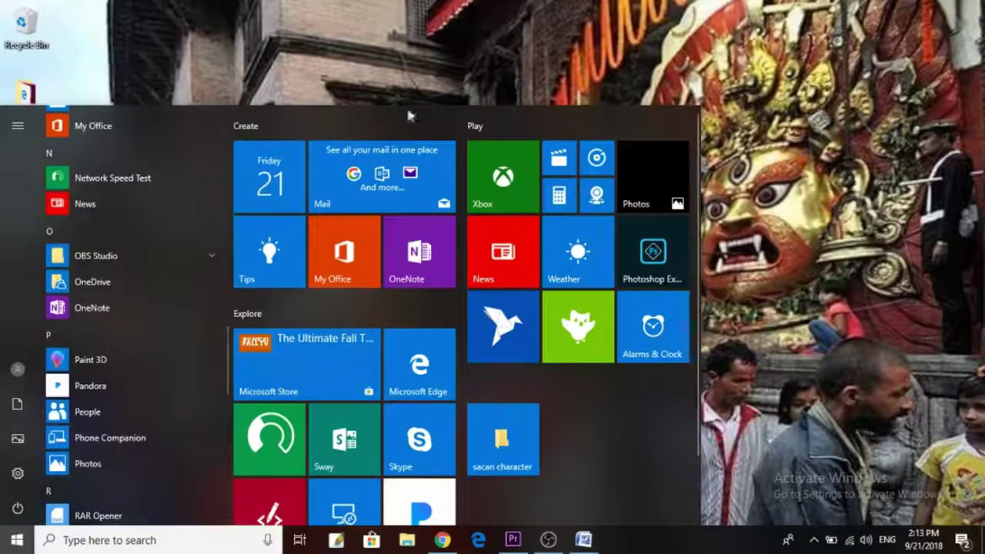
pyautogui.click(842, 109)
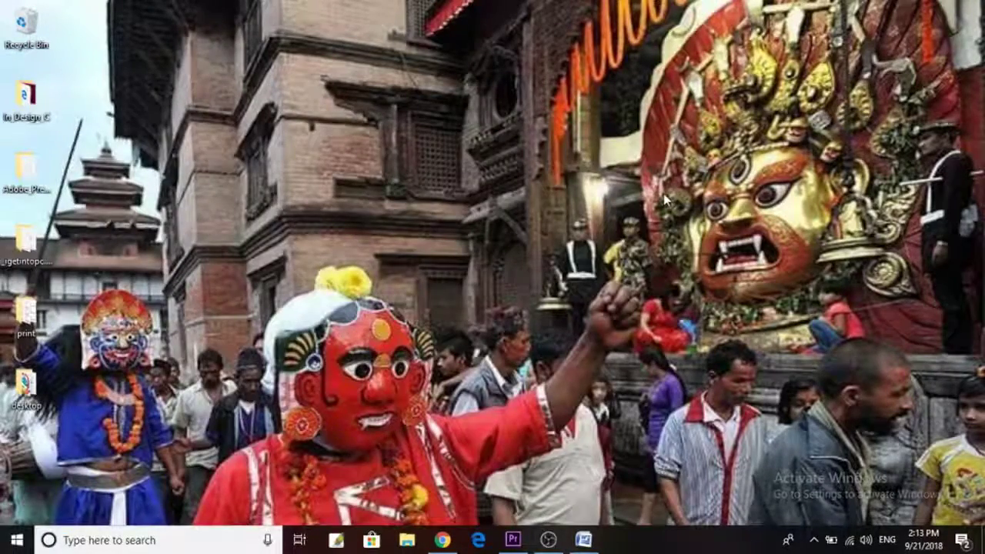
pyautogui.press('super+r')
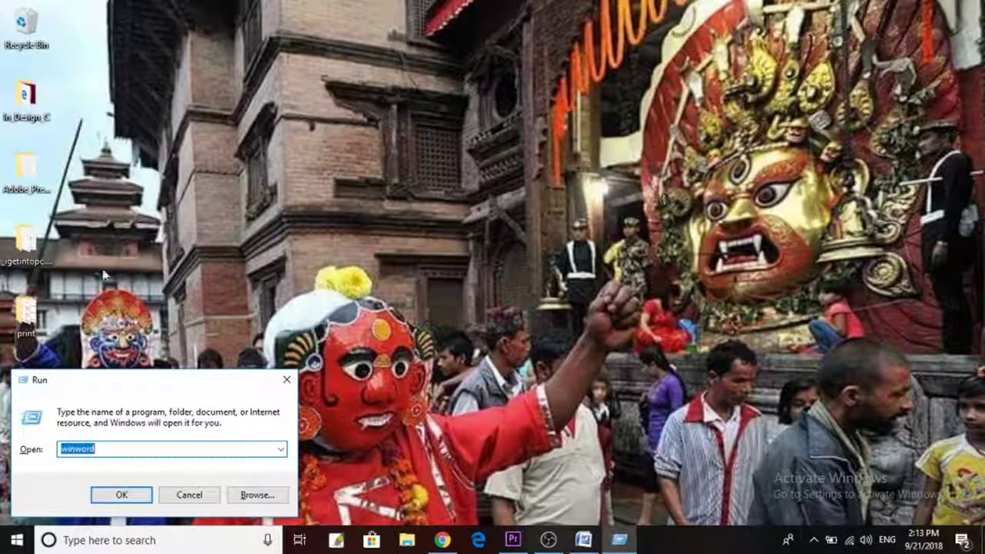
# Step: Replace the Run field's old command with 'Winword' and run it to open a blank Word document
pyautogui.doubleClick(123, 447)
pyautogui.press('BackSpace')
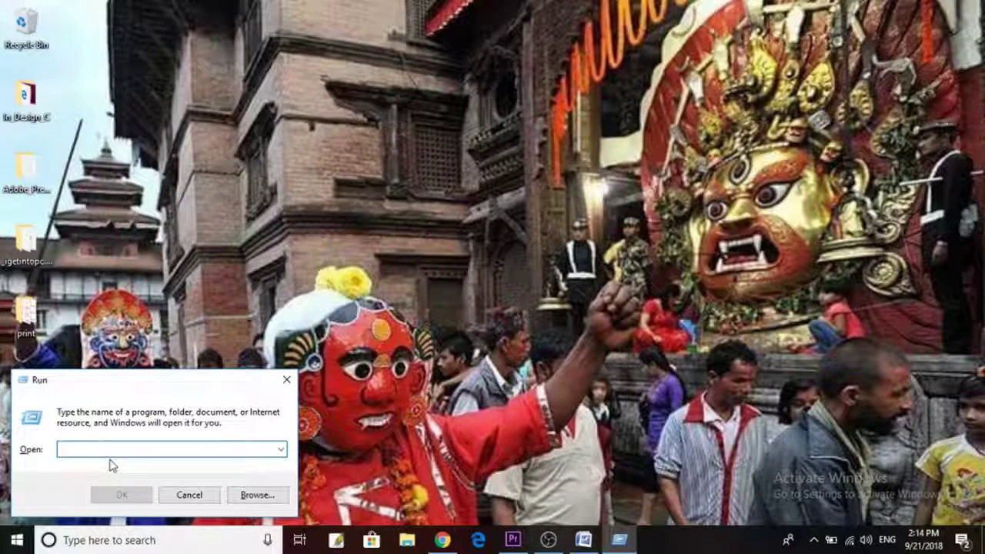
pyautogui.write('W')
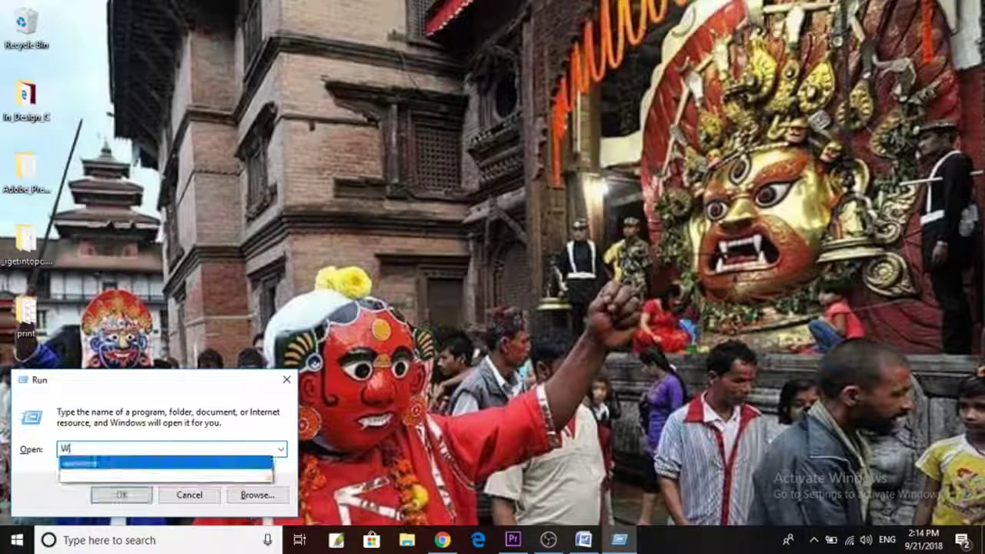
pyautogui.write('inword')
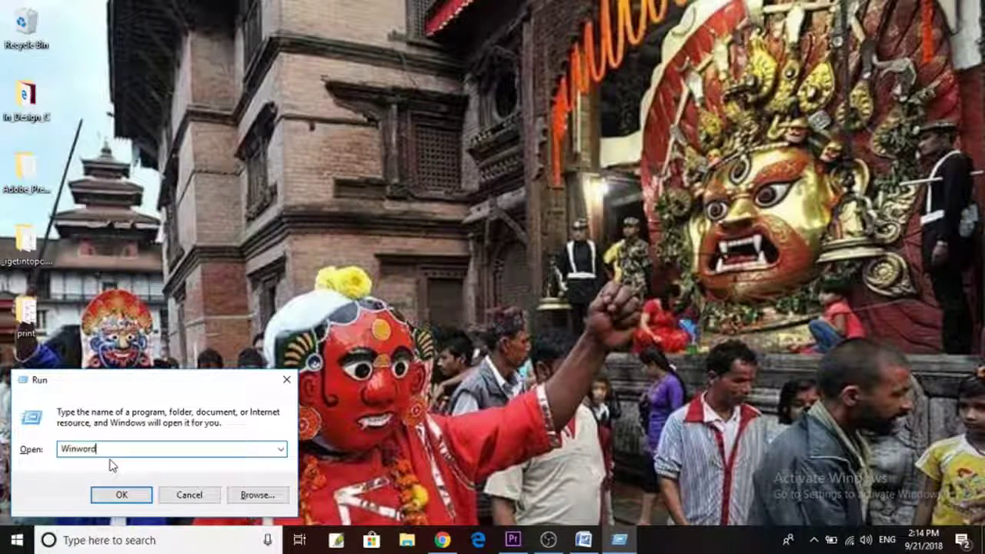
pyautogui.press('Return')
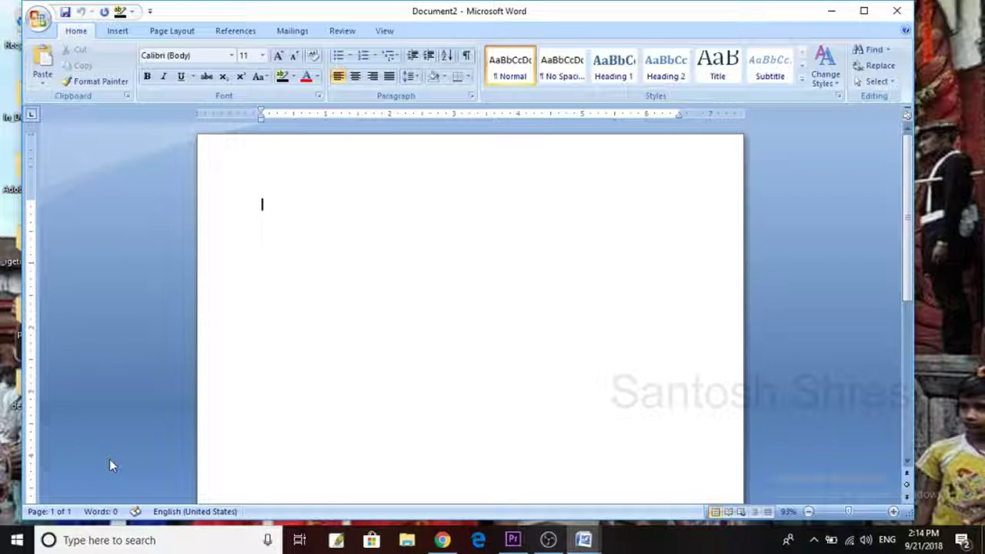
# Step: Launch Excel by running 'Excel' from the Run dialog and maximise its window
pyautogui.press('super+r')
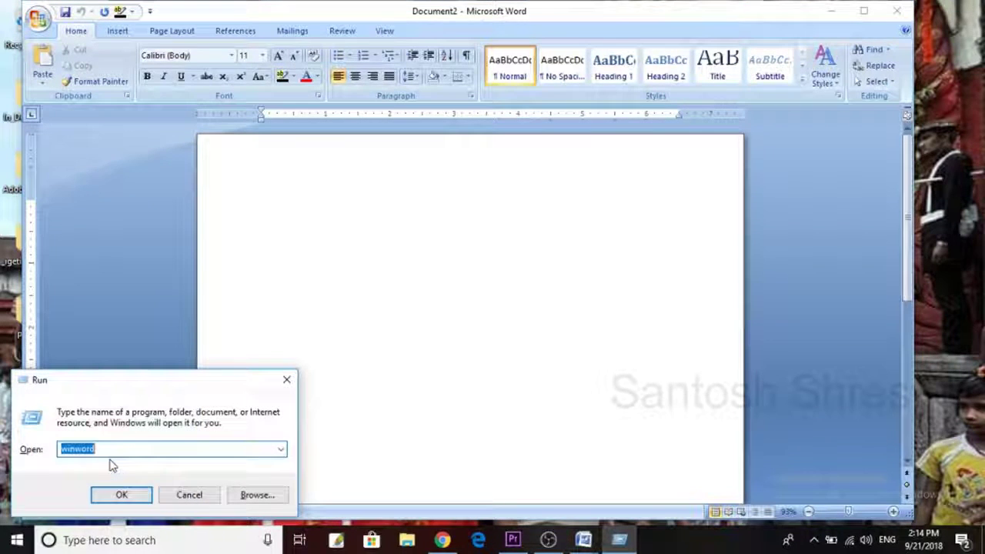
pyautogui.write('Exc')
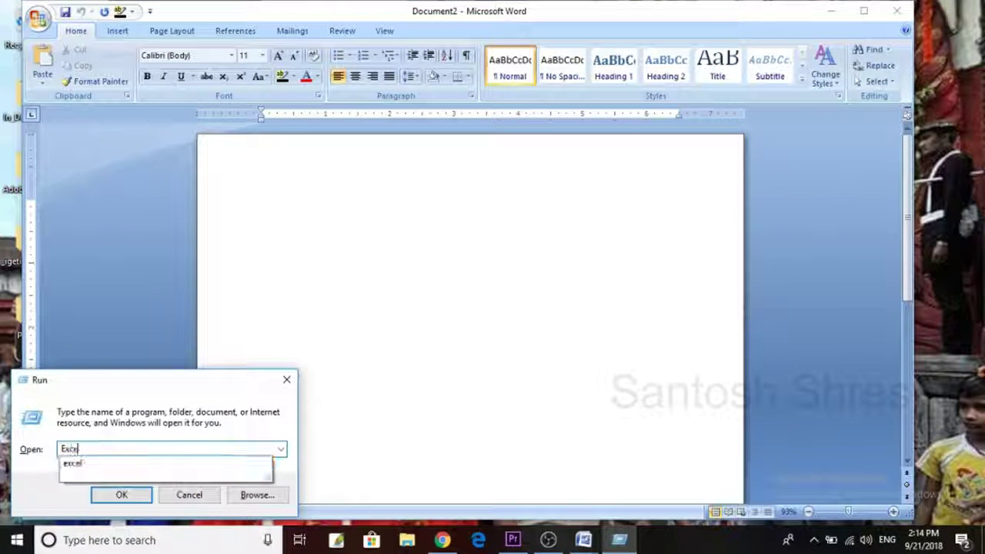
pyautogui.write('el')
pyautogui.press('Return')
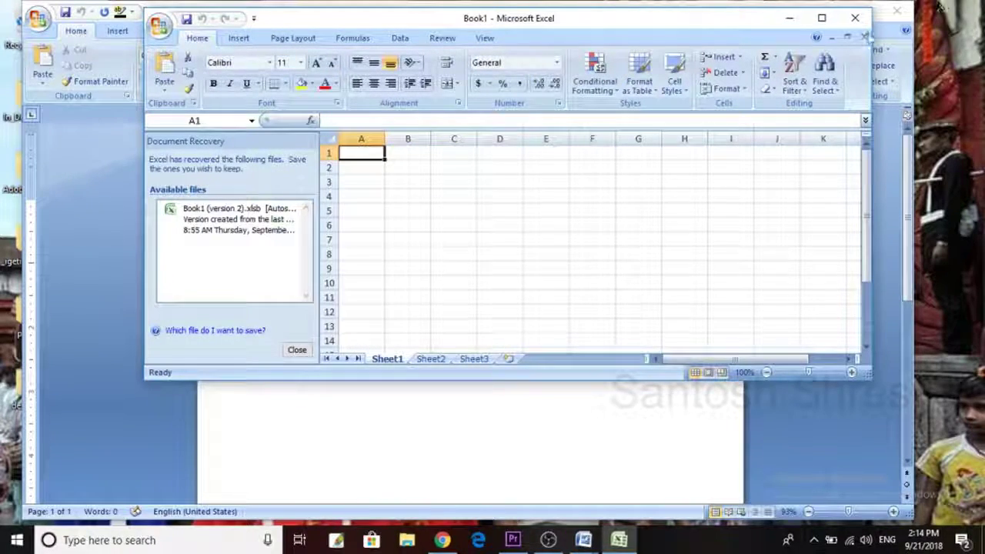
pyautogui.click(819, 19)
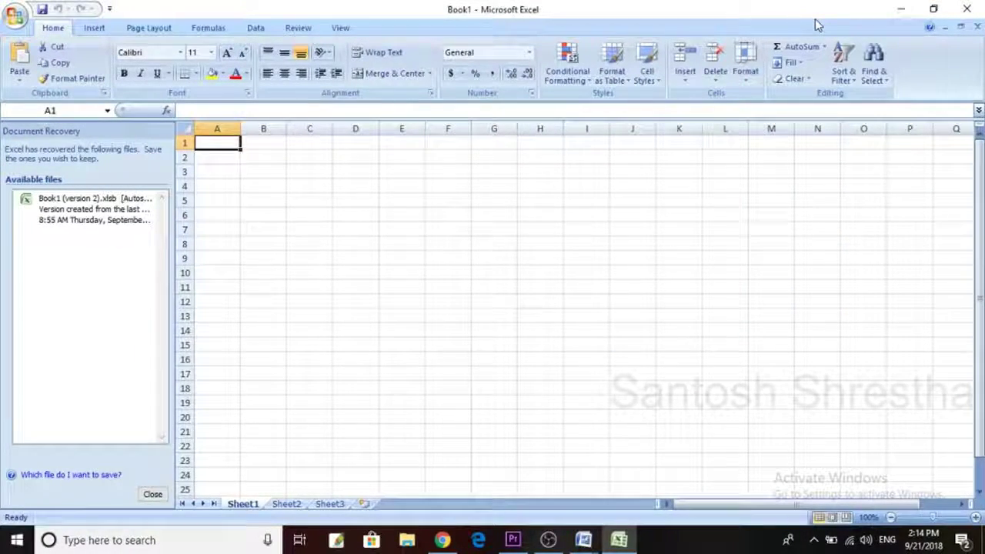
# Step: Run the PowerPoint command from the Run dialog and maximise the blank presentation
pyautogui.press('super+r')
pyautogui.write('pb')
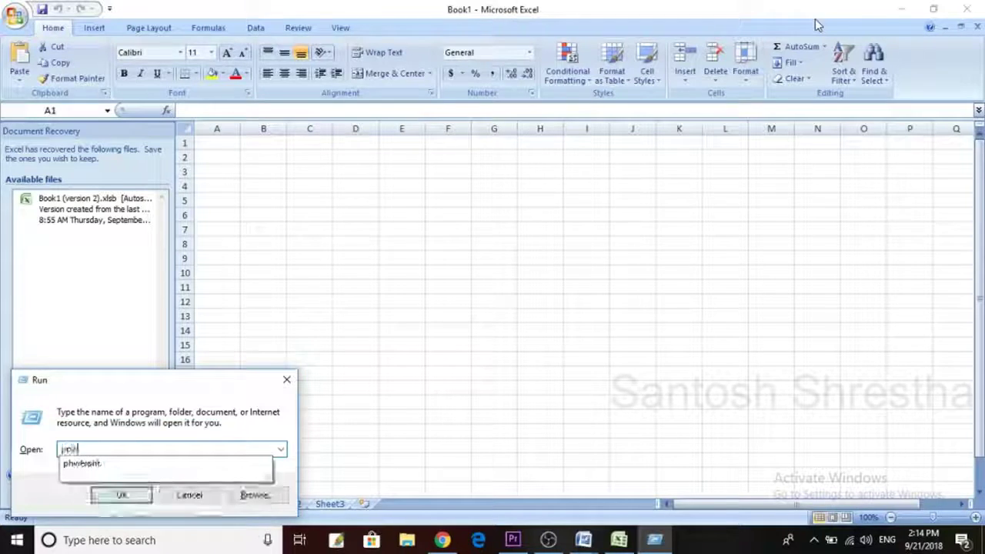
pyautogui.write('ershell')
pyautogui.press('Return')
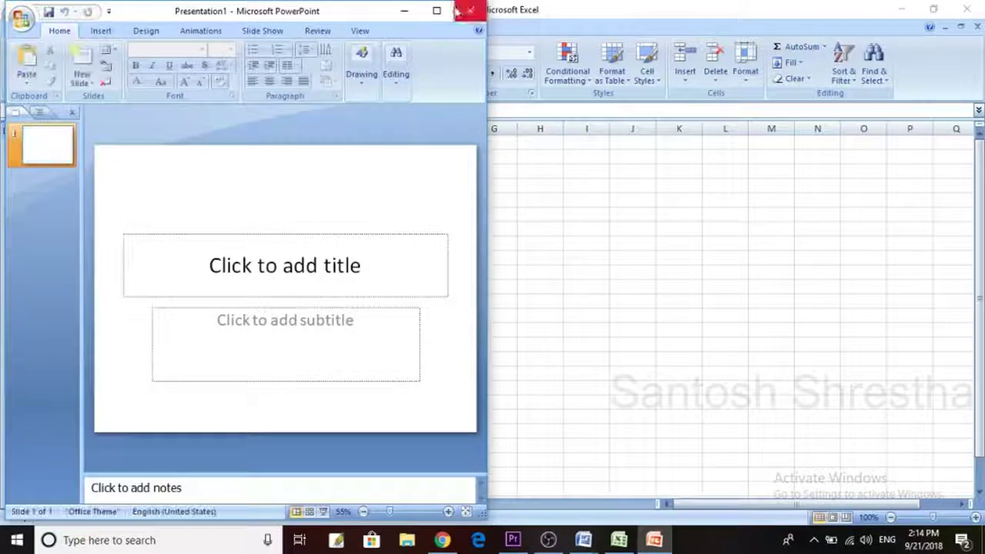
pyautogui.click(436, 11)
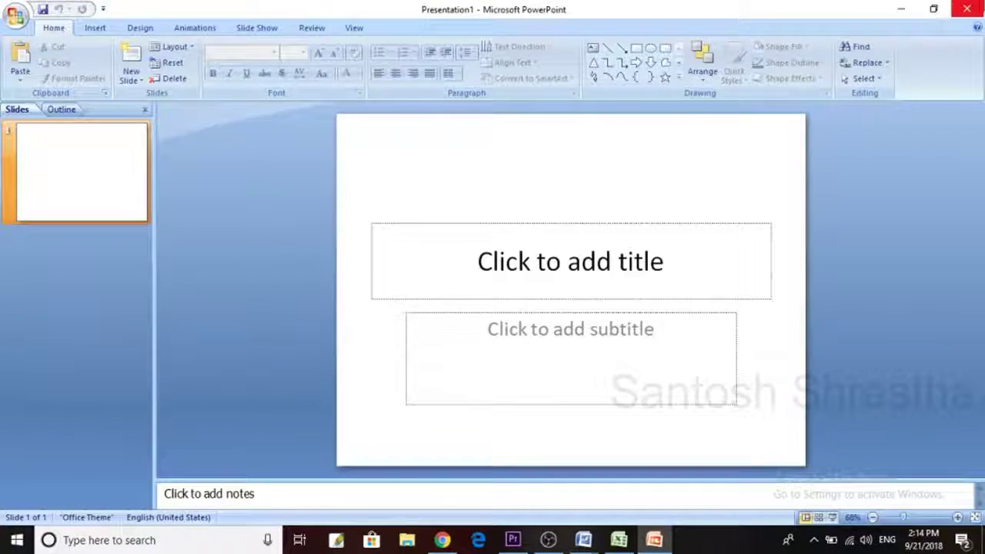
# Step: Close PowerPoint and Excel, discarding Excel's recovered files
pyautogui.click(966, 9)
pyautogui.click(966, 9)
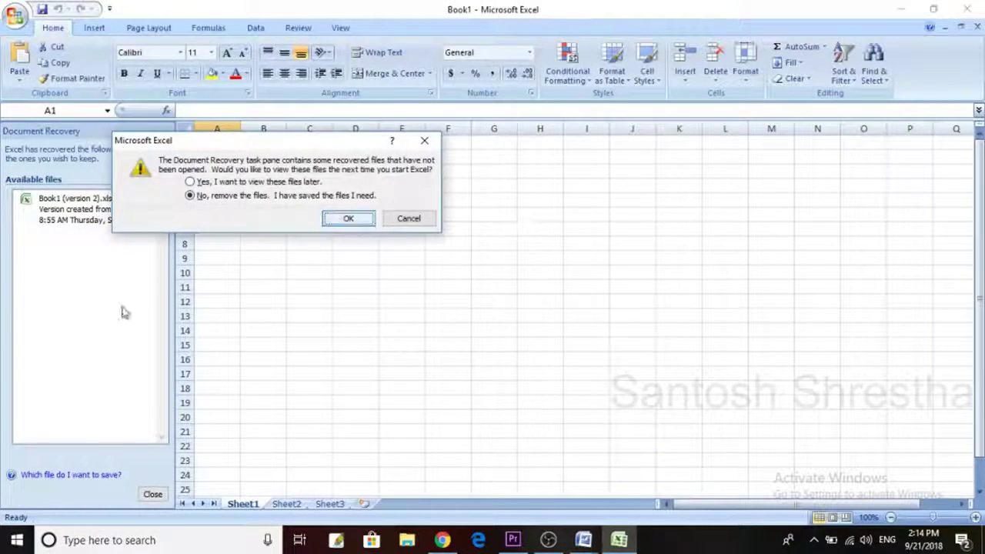
pyautogui.click(348, 219)
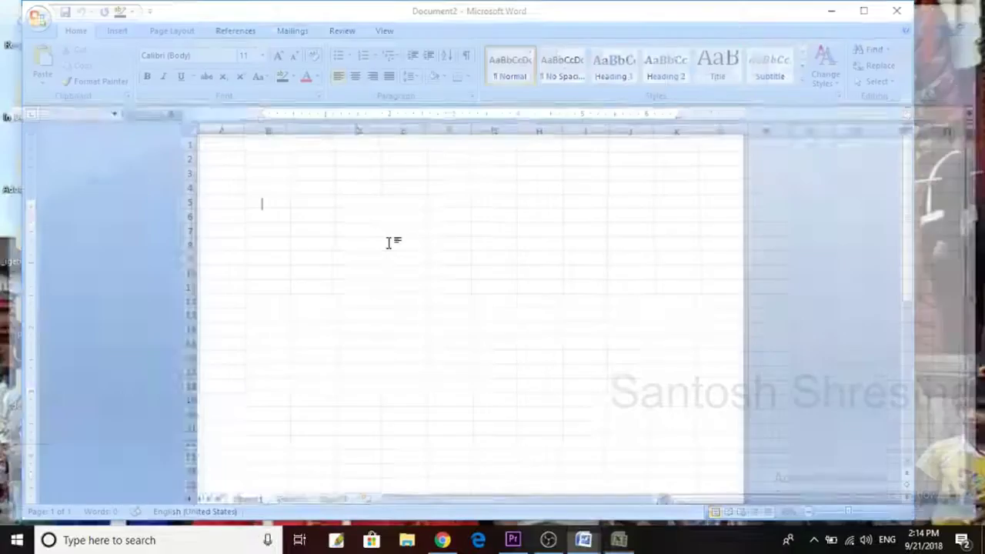
# Step: Close the blank Document2 and bring back the Document1 note
pyautogui.click(864, 11)
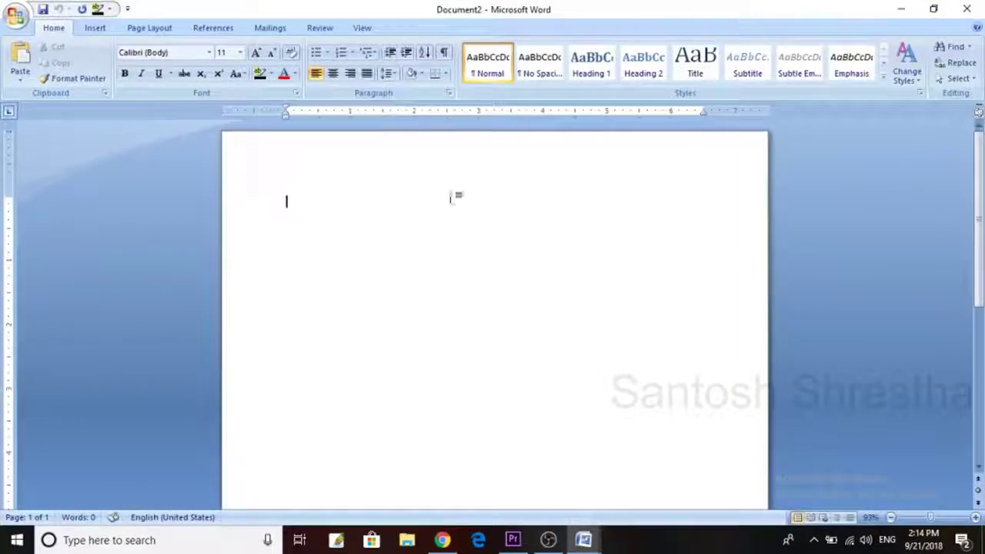
pyautogui.click(979, 6)
pyautogui.click(586, 539)
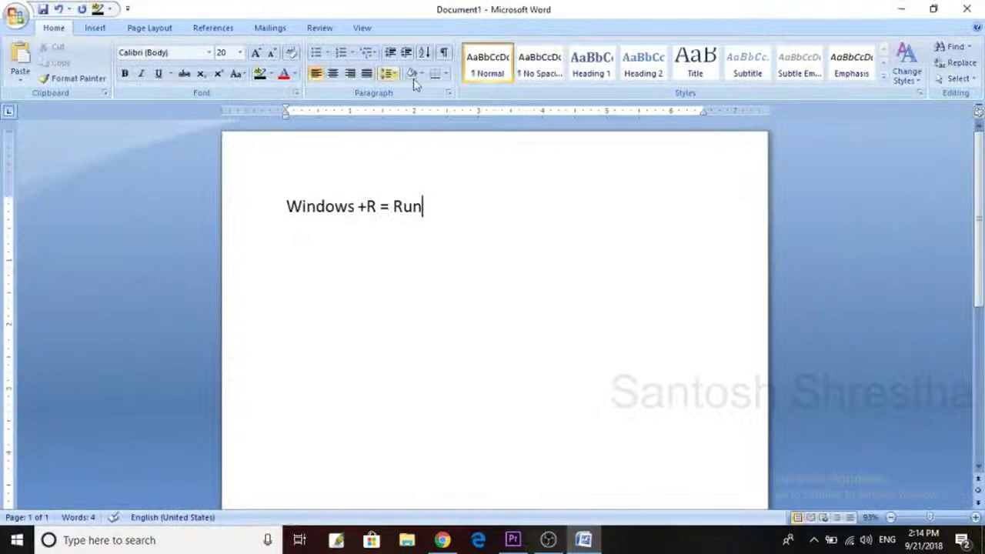
# Step: Add the lines 'Type :' and 'Winword =Ms office word' below the Run note
pyautogui.press('Return')
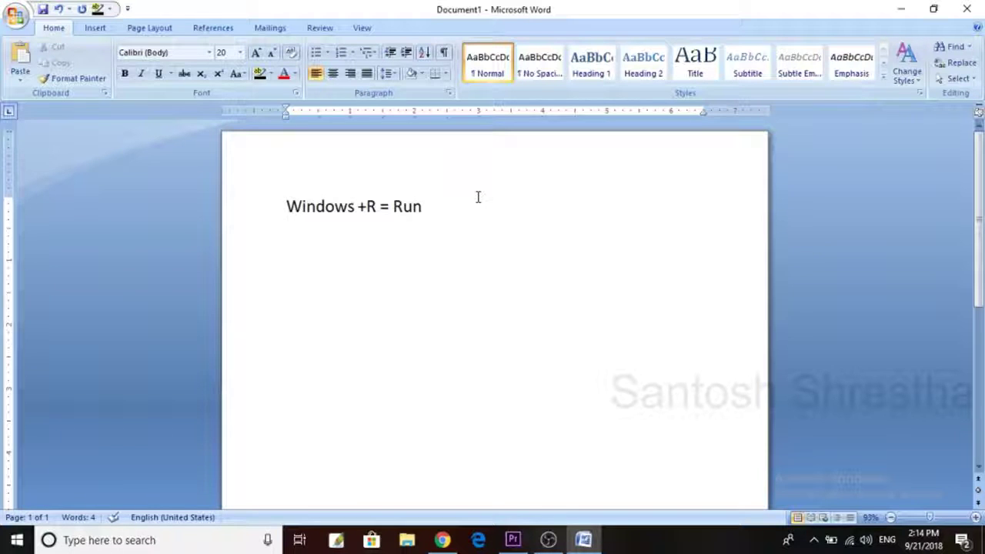
pyautogui.write('Ty')
pyautogui.write('pe :')
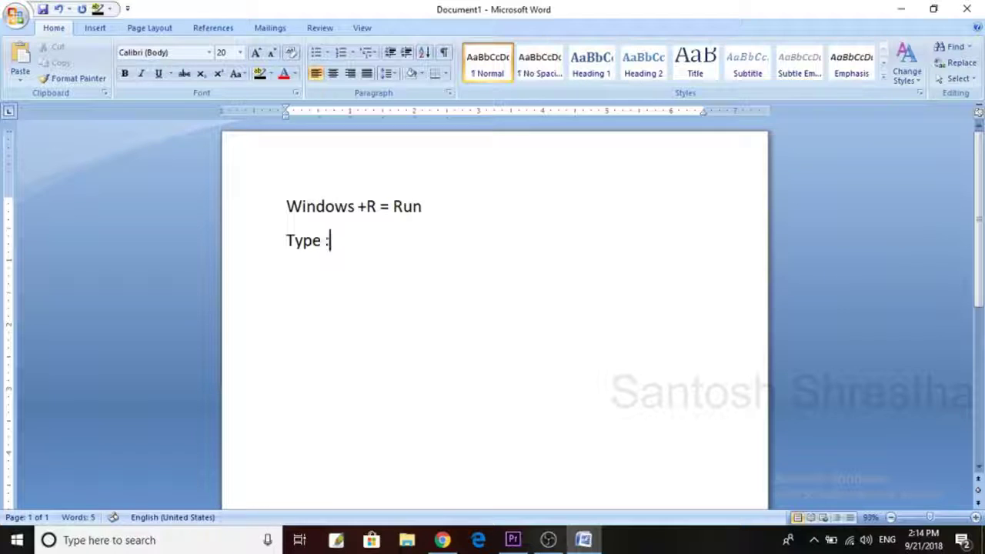
pyautogui.press('Return')
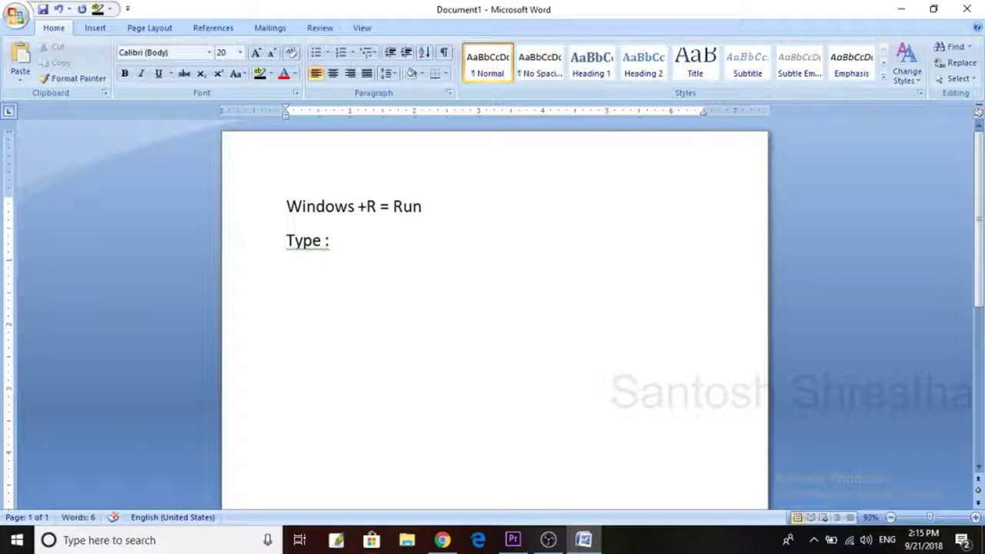
pyautogui.write('Wi')
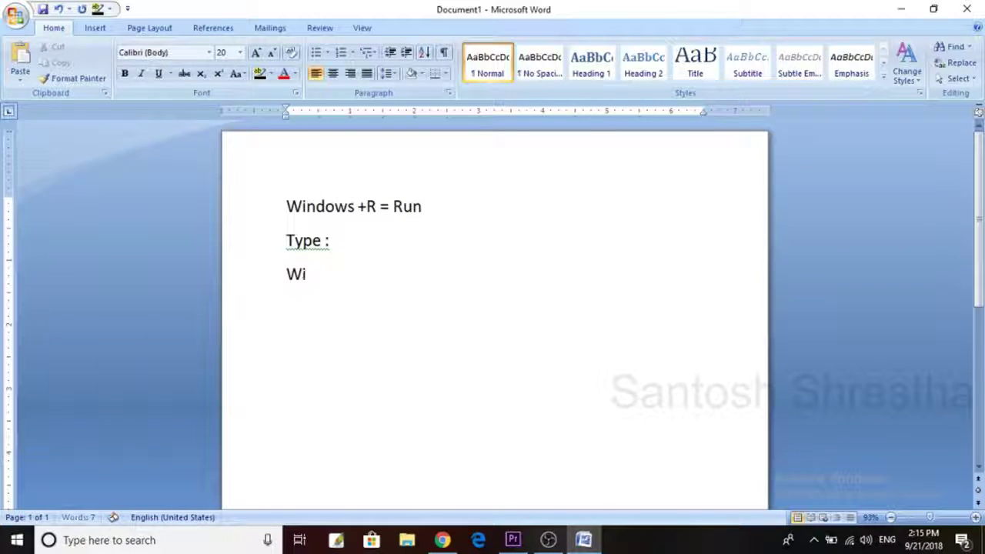
pyautogui.write('nword')
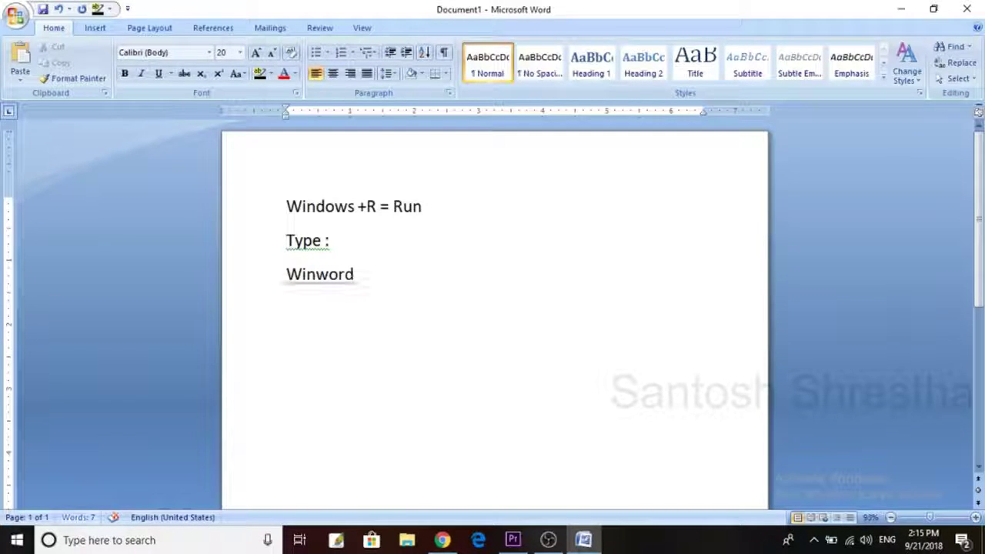
pyautogui.write(' ms')
pyautogui.press('BackSpace')
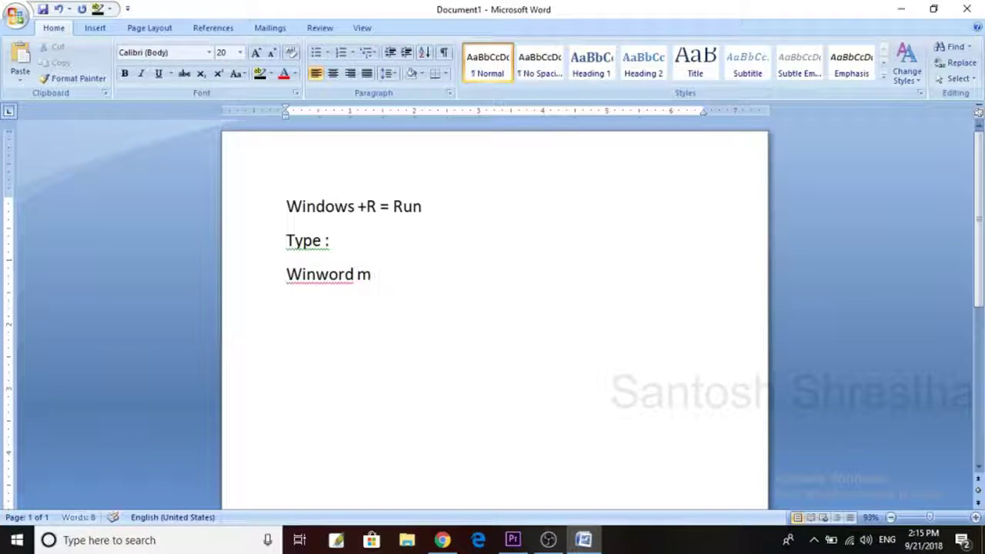
pyautogui.press('BackSpace')
pyautogui.write('=M')
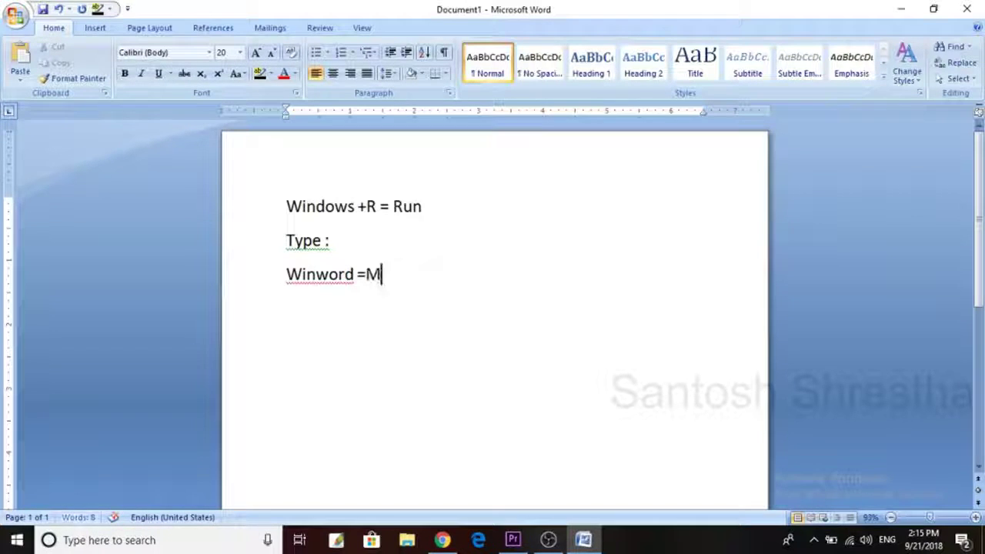
pyautogui.write('s ')
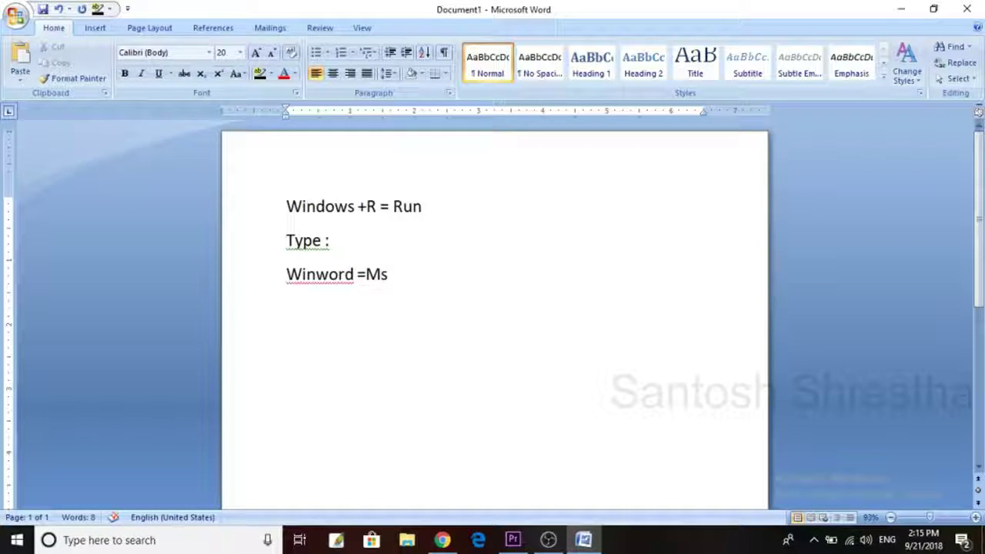
pyautogui.write('offi')
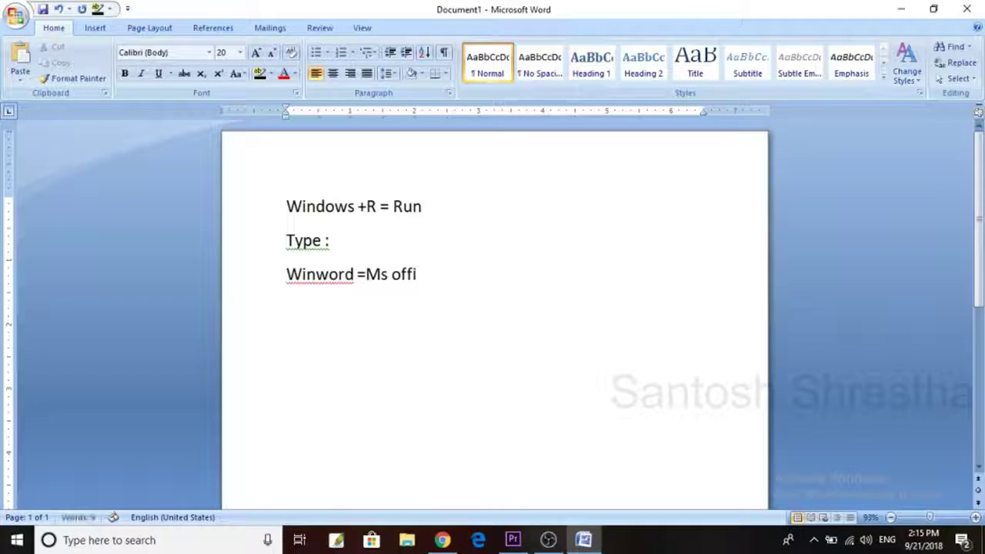
pyautogui.write('ce word.')
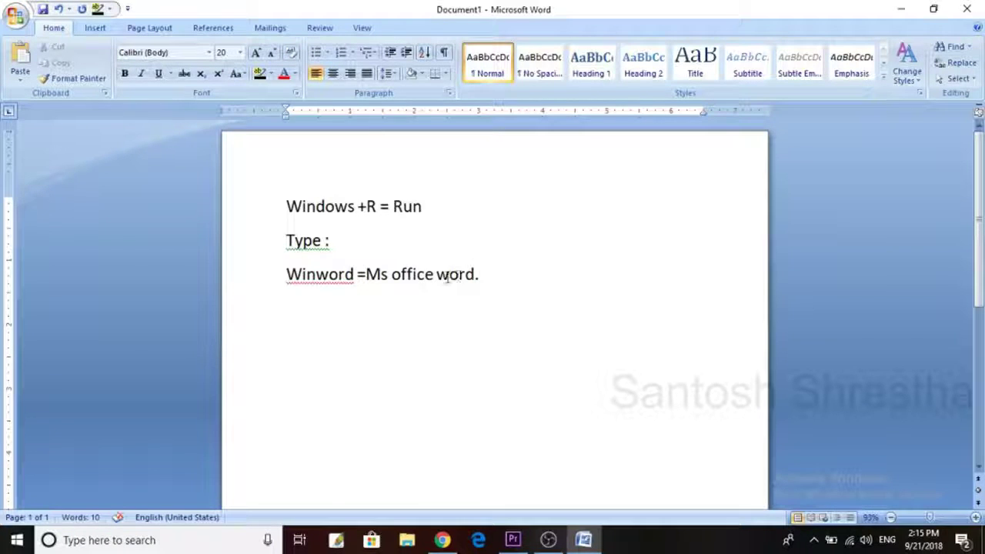
# Step: Select 'Ms office' for reuse and start a new line after the Winword entry
pyautogui.moveTo(435, 278); pyautogui.dragTo(366, 278)
pyautogui.hotkey('ctrl', 'c')
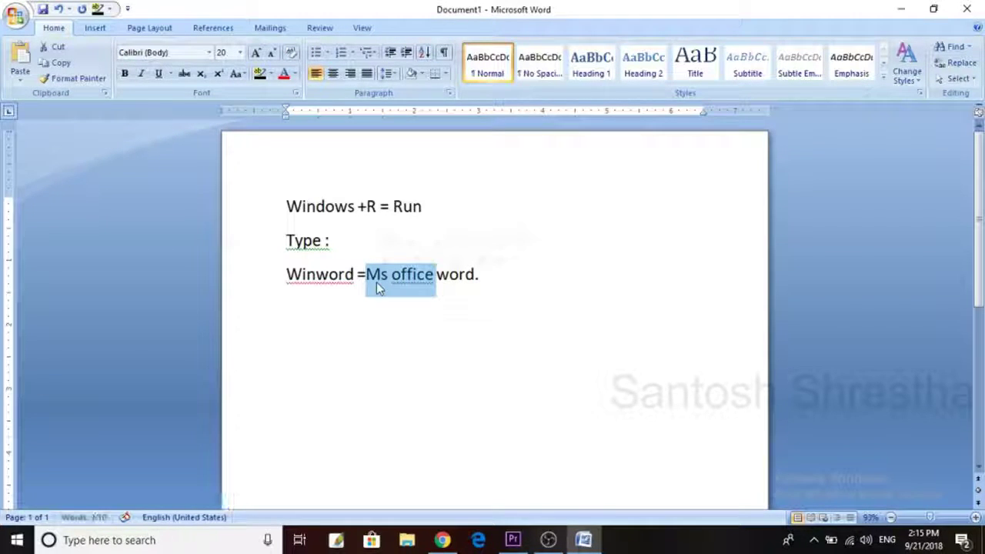
pyautogui.click(521, 283)
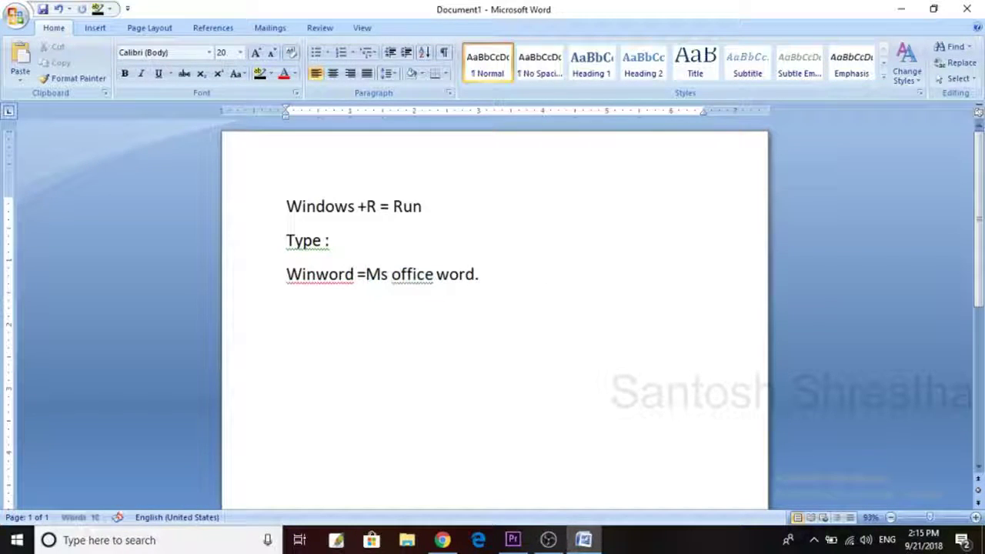
pyautogui.press('Return')
# Step: Type 'Excel= Ms office Excel' using the pasted words, then 'Powerpnt = Ms office powerpoint .' below it
pyautogui.write('EE')
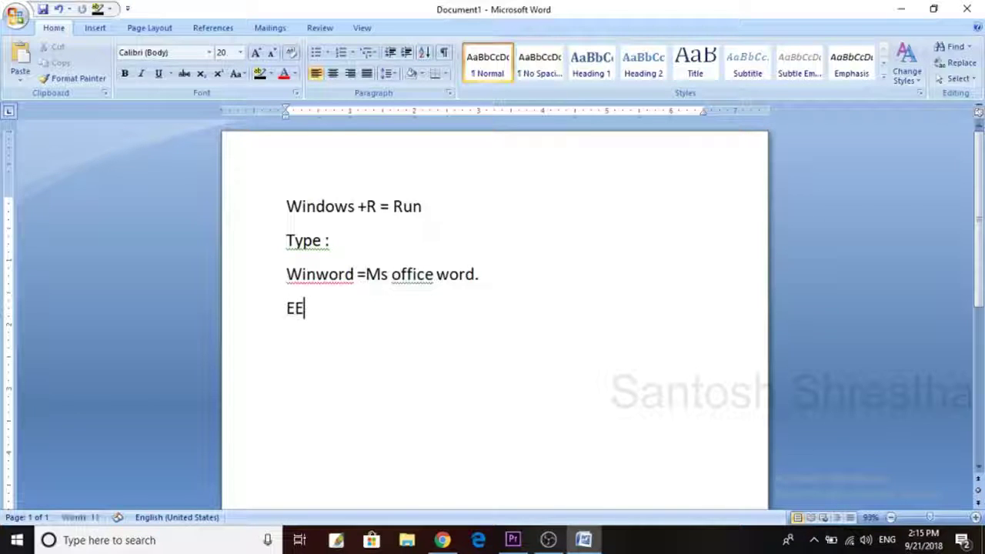
pyautogui.press('BackSpace')
pyautogui.write('xce')
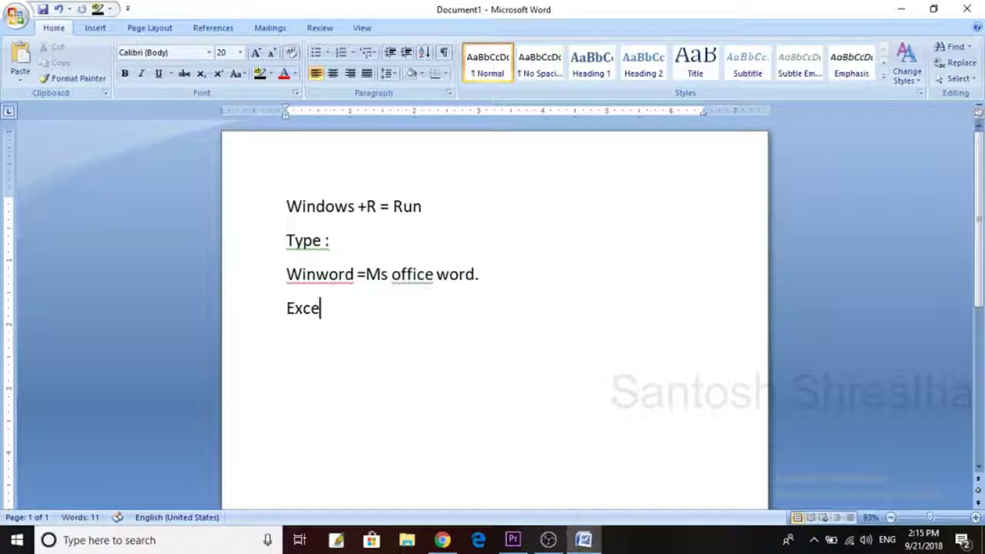
pyautogui.write('l=')
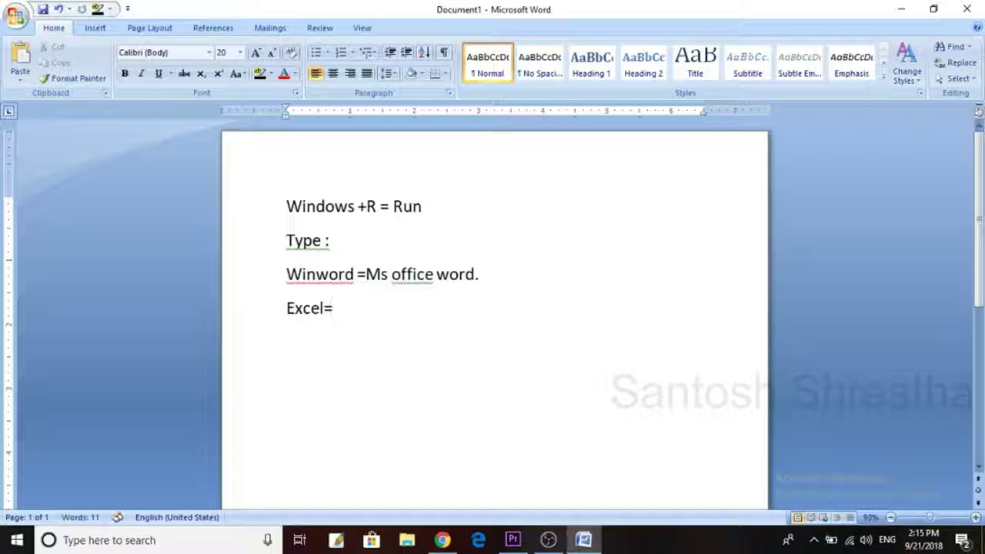
pyautogui.hotkey('ctrl', 'v')
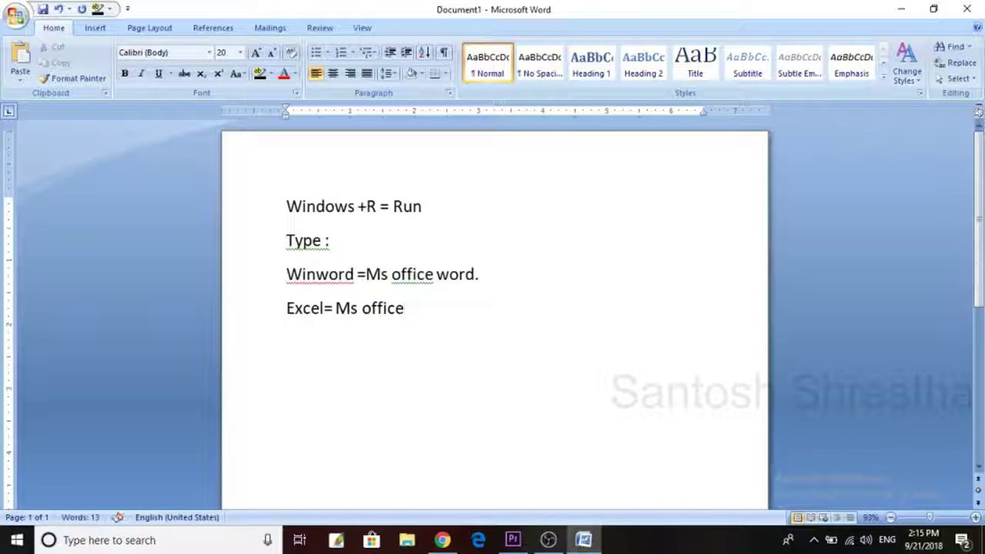
pyautogui.write('Excel')
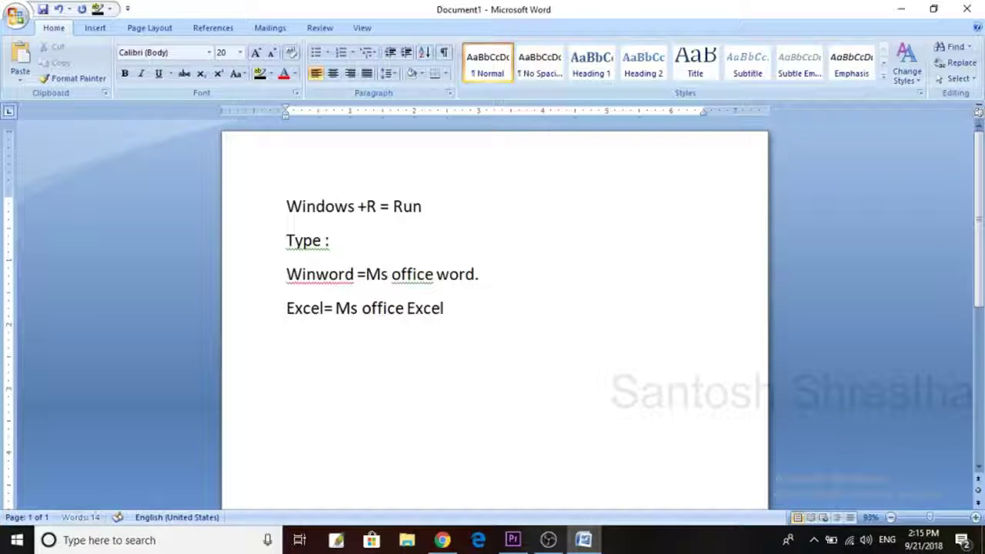
pyautogui.press('Return')
pyautogui.write('P')
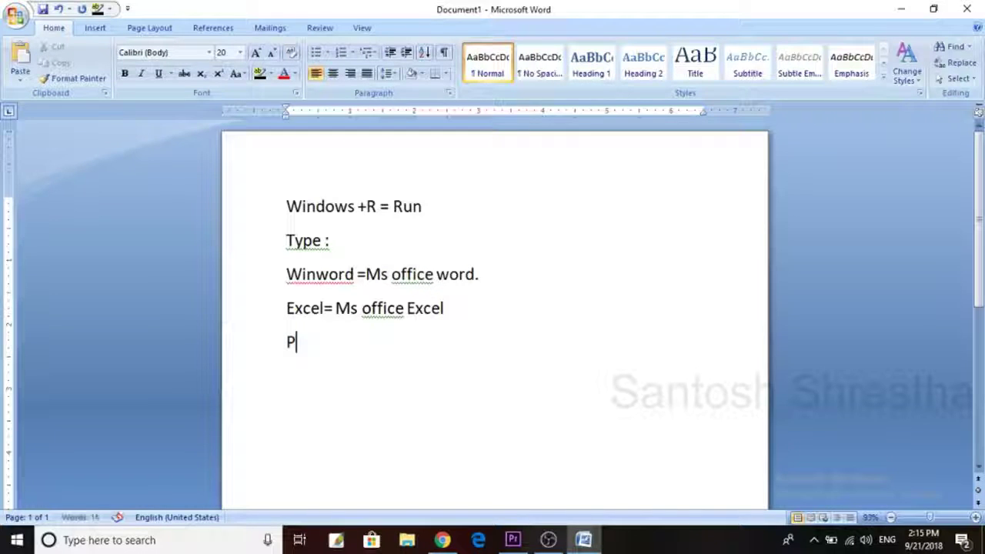
pyautogui.write('ower')
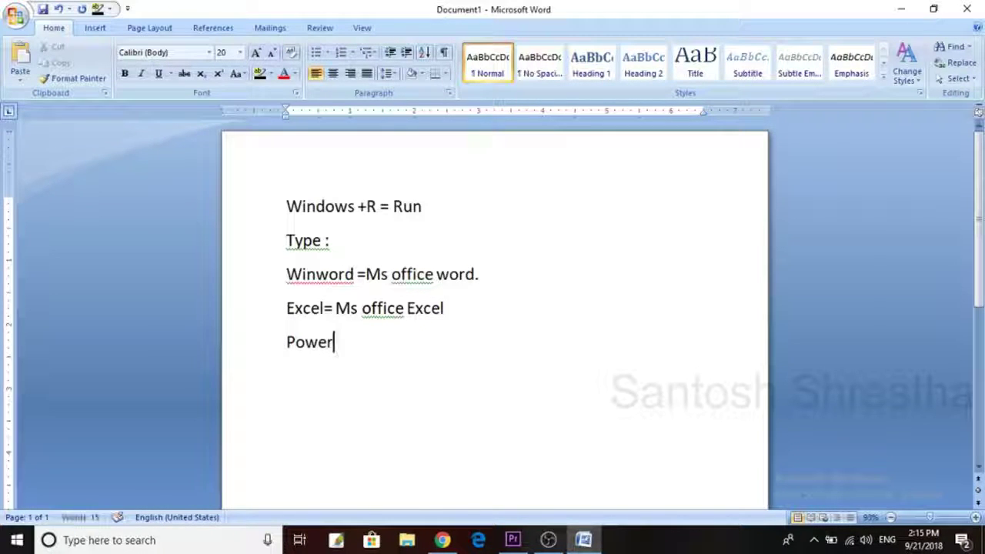
pyautogui.write('pnt')
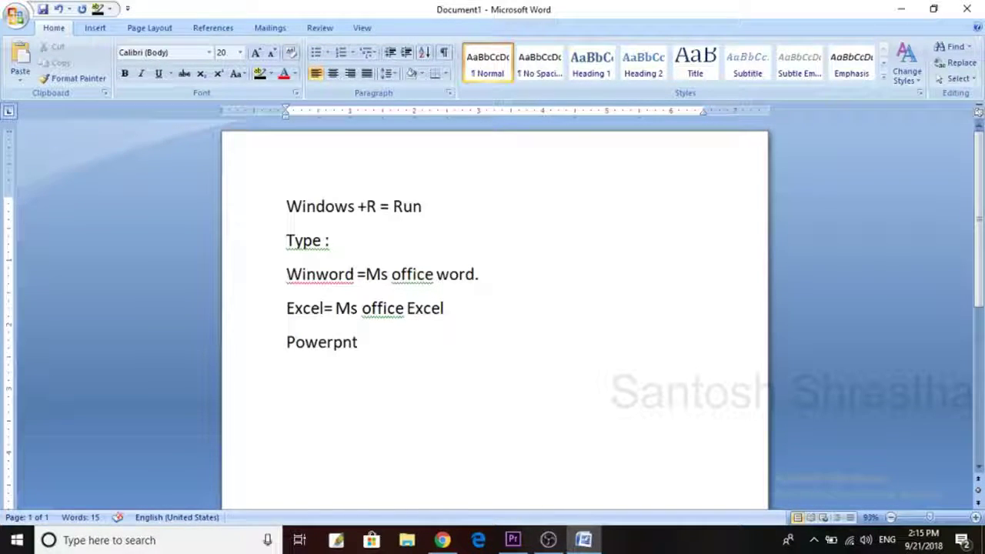
pyautogui.write(' = Ms office ')
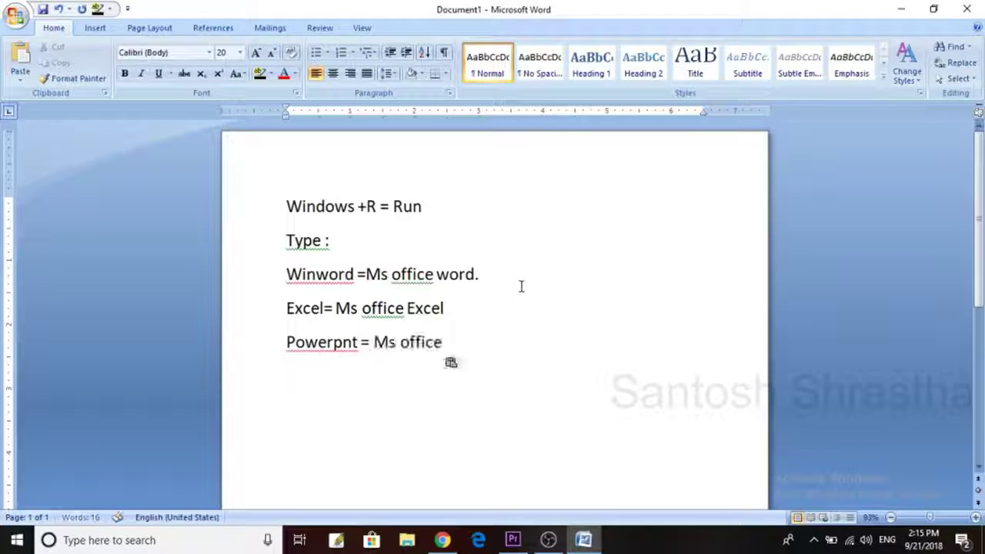
pyautogui.write('powe')
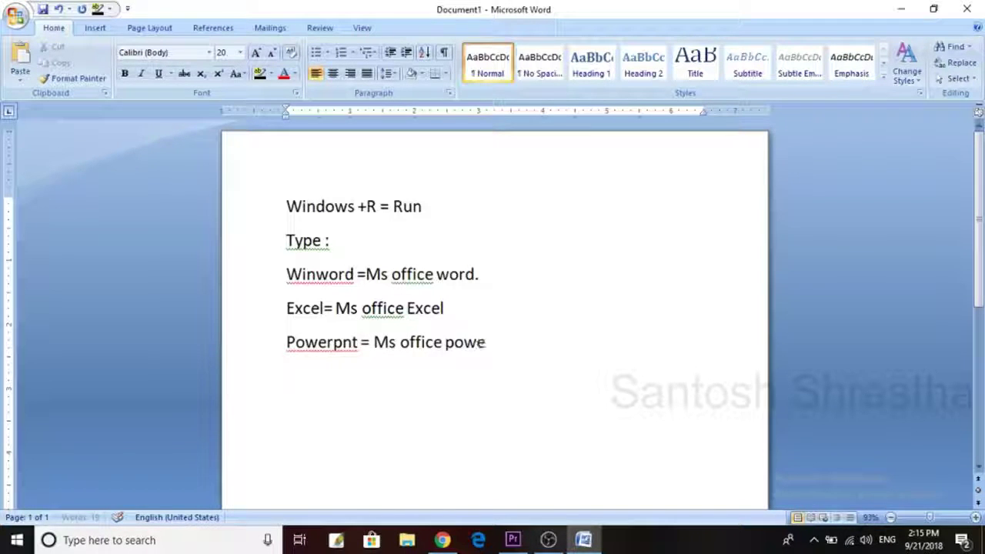
pyautogui.write('rpoint')
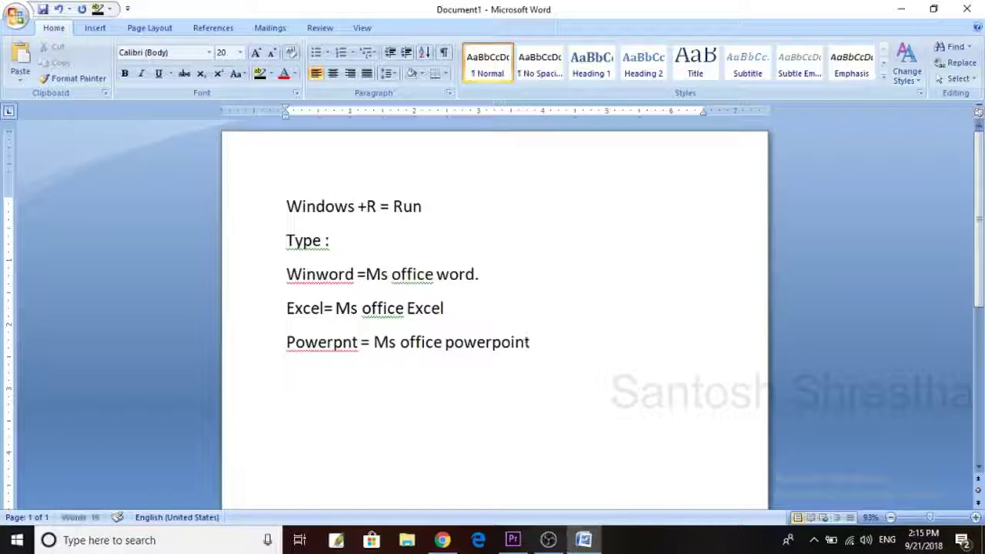
pyautogui.write(' .')
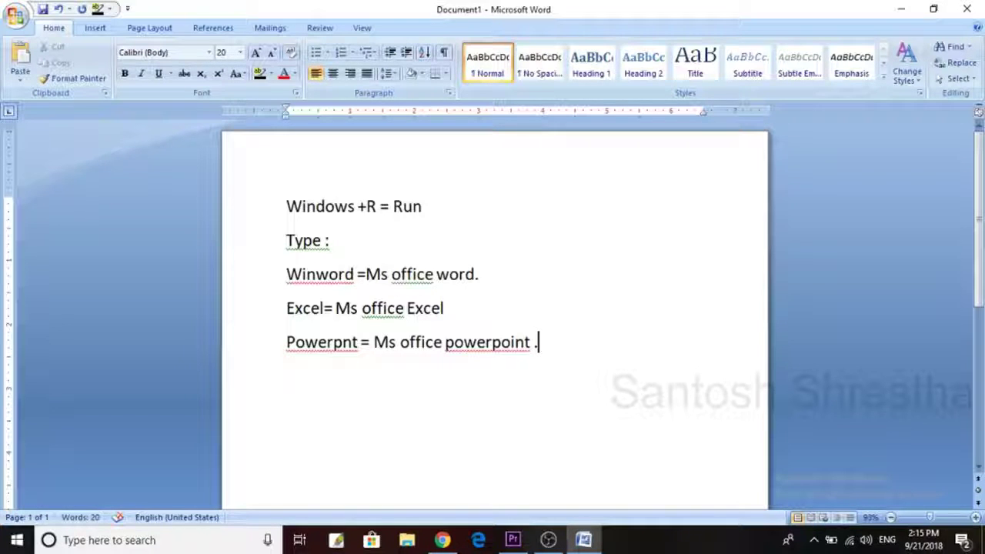
pyautogui.press('Return')
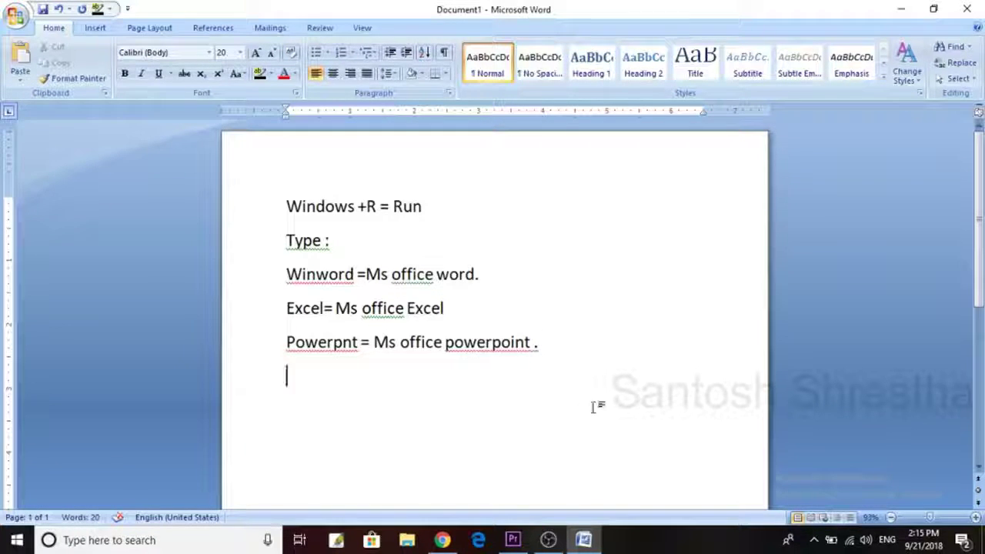
# Step: Drag-select all five note lines and delete them
pyautogui.moveTo(594, 402)
pyautogui.mouseDown()
pyautogui.moveTo(325, 193)
pyautogui.moveTo(476, 396)
pyautogui.mouseUp()
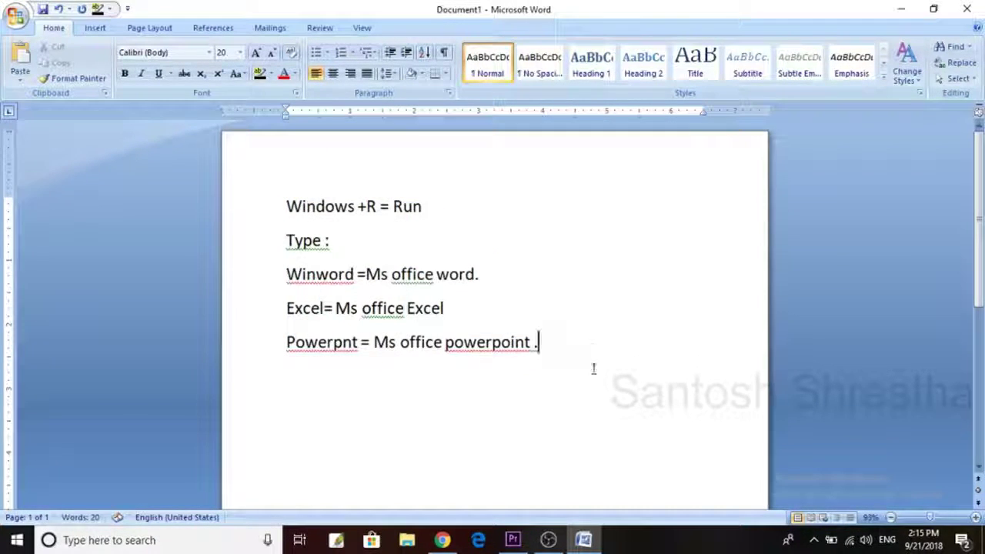
pyautogui.moveTo(593, 367); pyautogui.dragTo(315, 164)
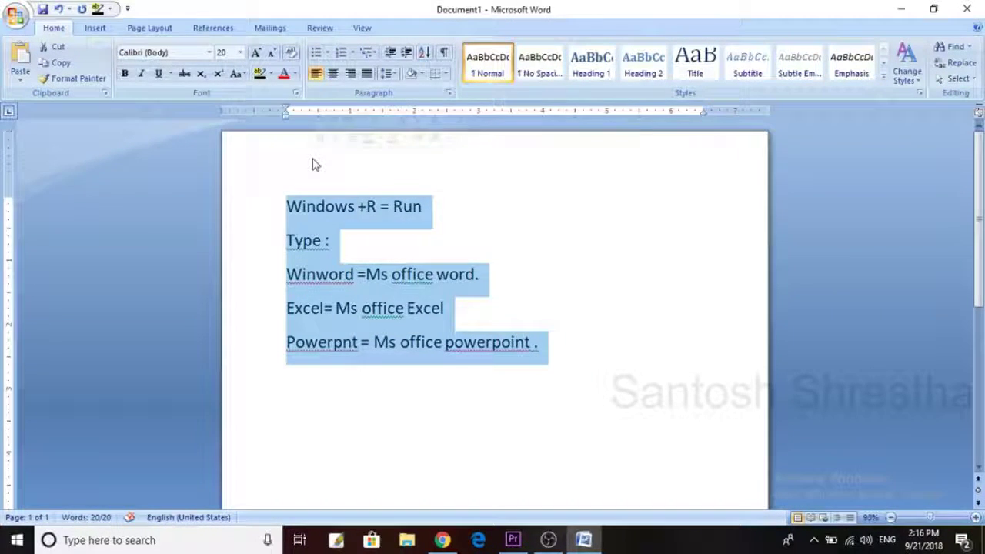
pyautogui.press('Delete')
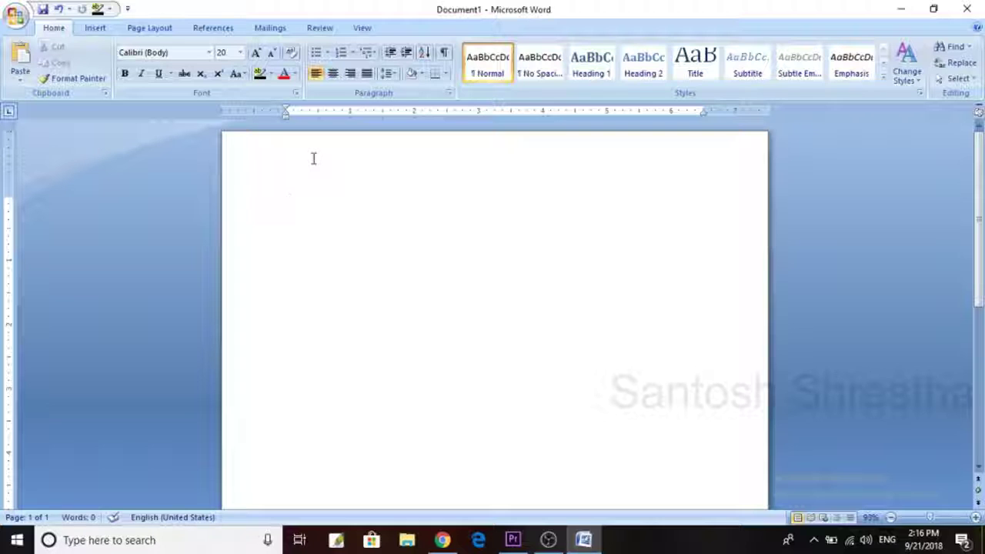